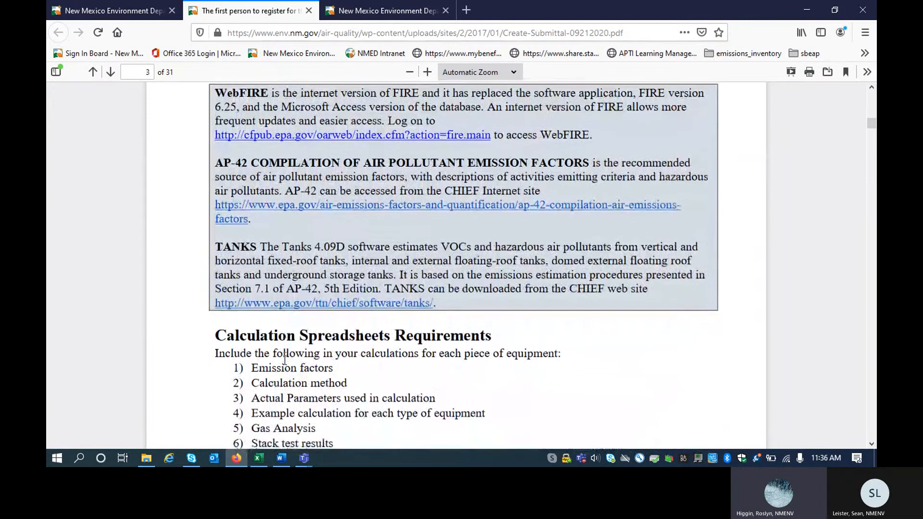
Review the Sources of Emission Factors box and the Calculation Spreadsheets Requirements list on page 3 of the submittal guide.
scroll(285, 360, up, 1)
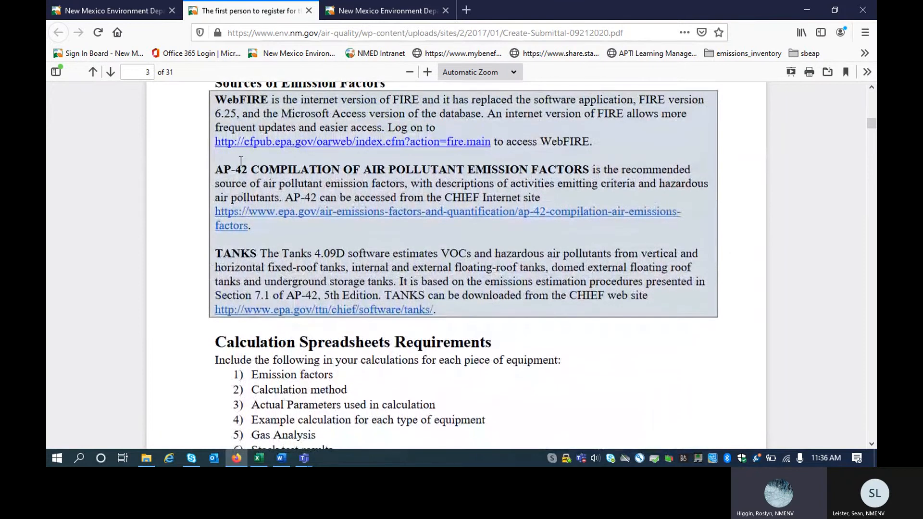
scroll(241, 158, up, 1)
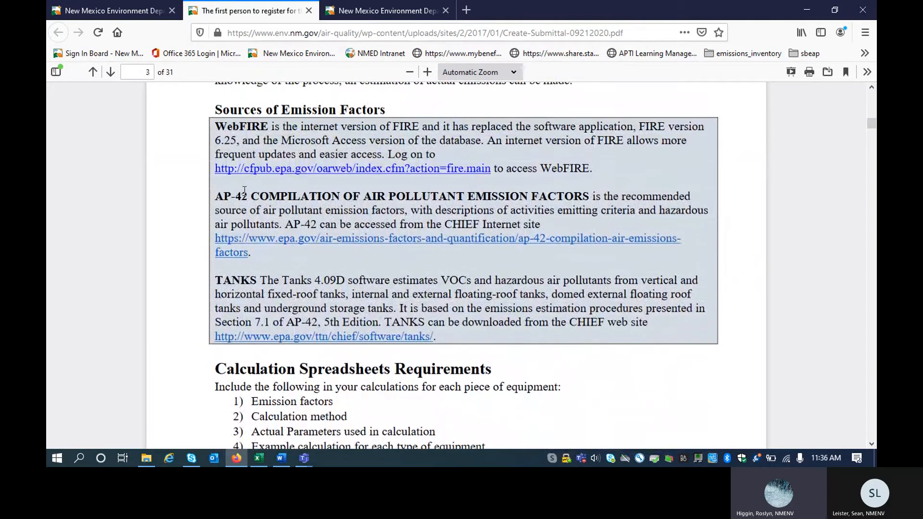
scroll(242, 276, down, 8)
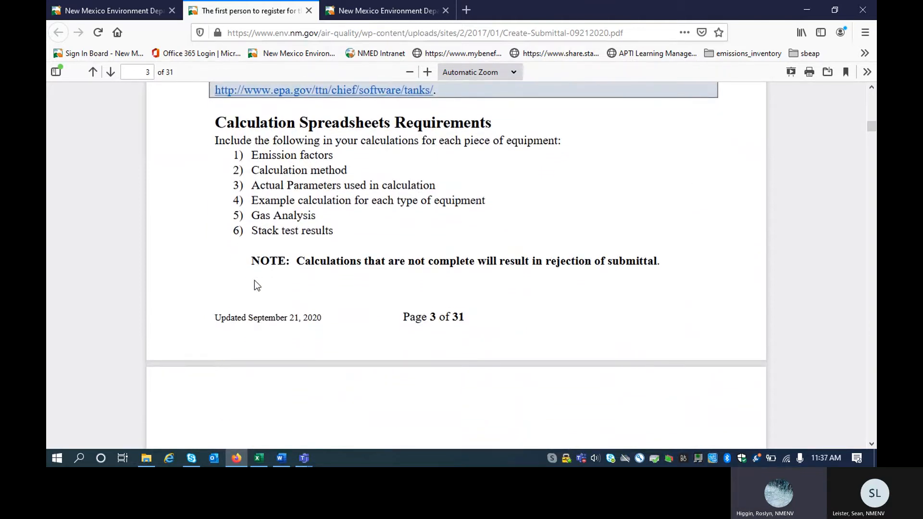
scroll(255, 281, down, 3)
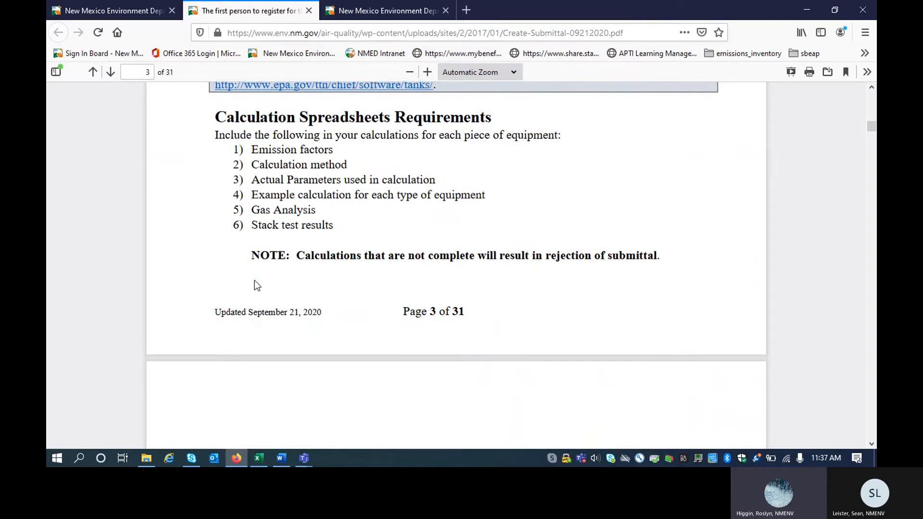
scroll(255, 281, up, 2)
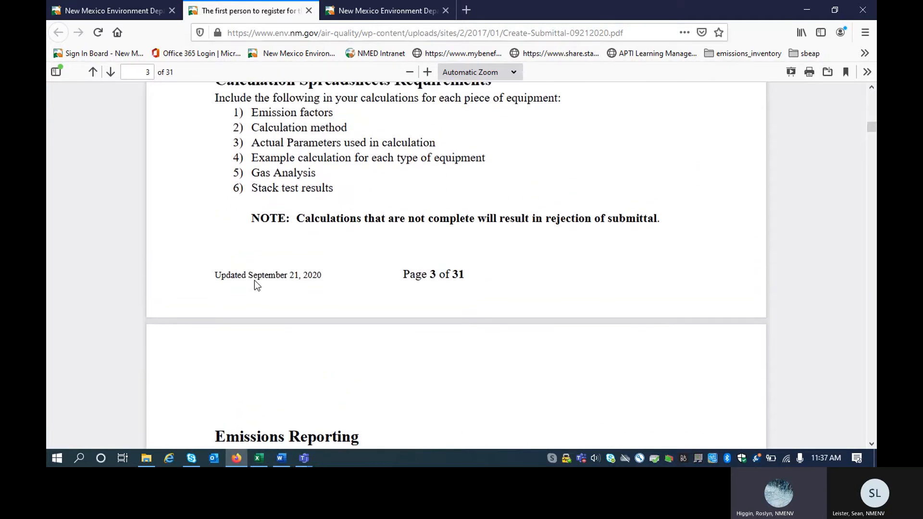
scroll(254, 280, up, 1)
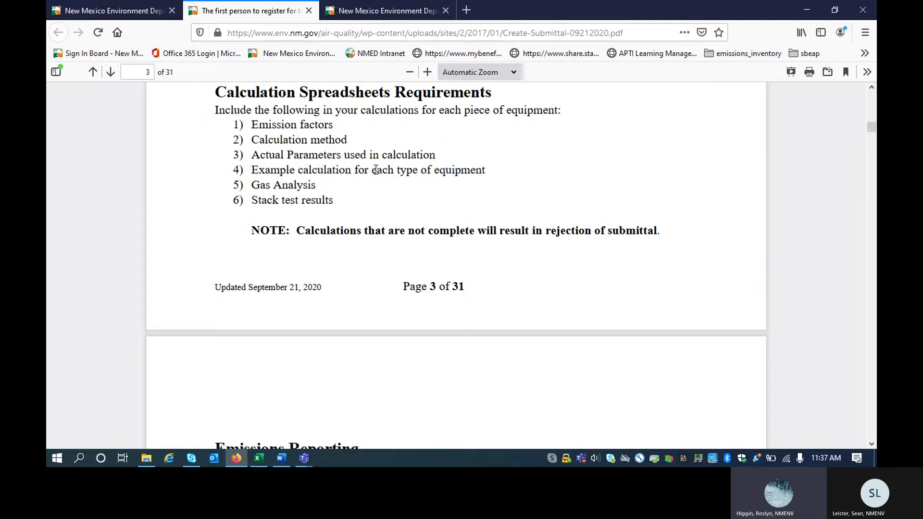
drag(375, 169, 473, 170)
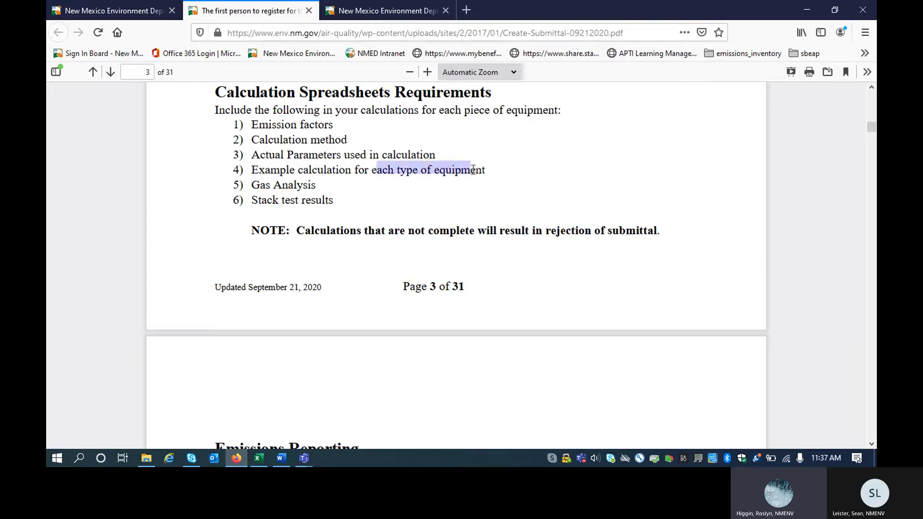
click(473, 170)
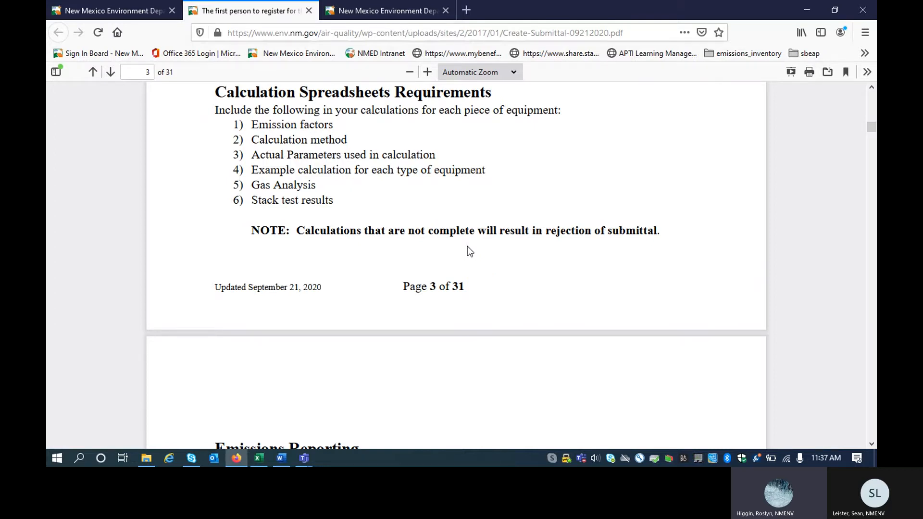
Read page 4's sections on emissions reporting, actual versus permitted emissions, PER and PTE, and excess emissions and SSMs.
scroll(468, 250, down, 5)
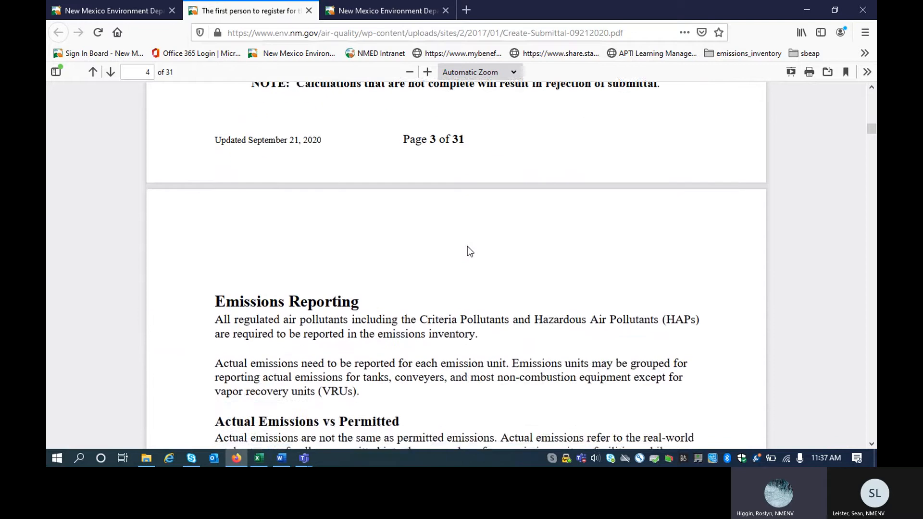
scroll(467, 246, down, 1)
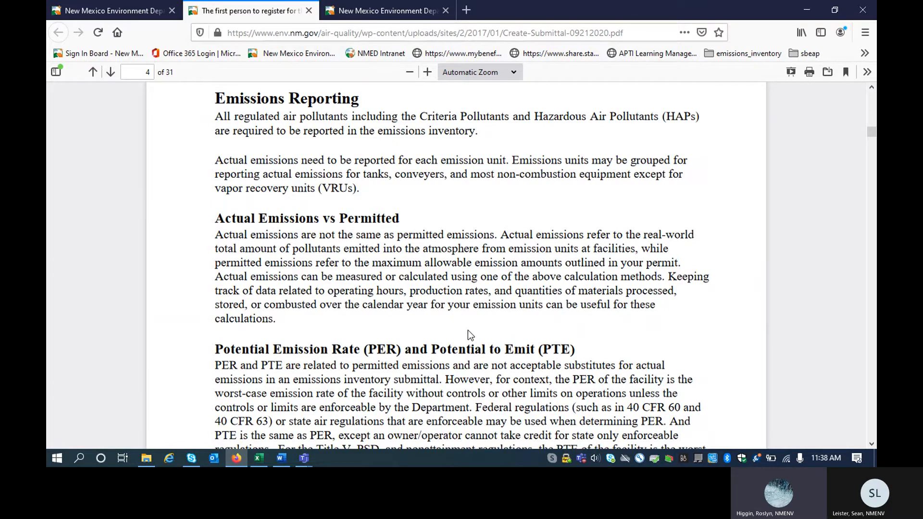
scroll(468, 331, down, 5)
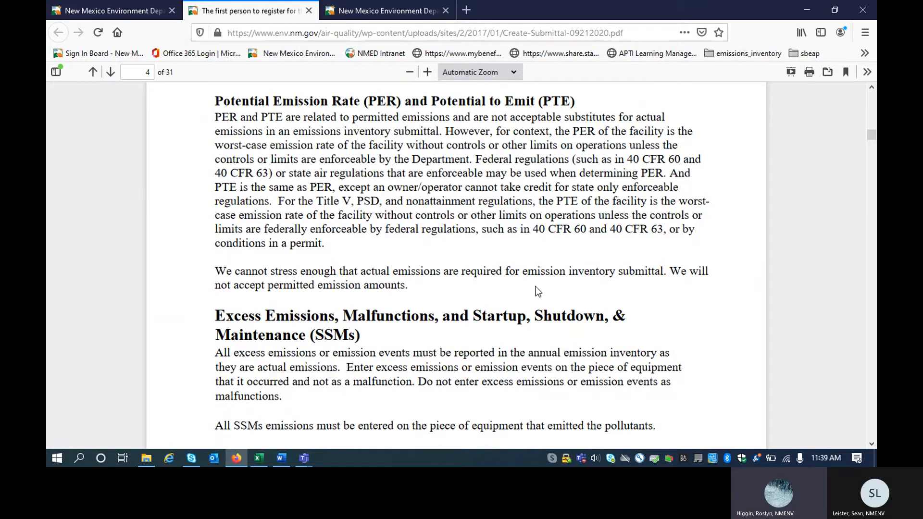
scroll(552, 288, down, 5)
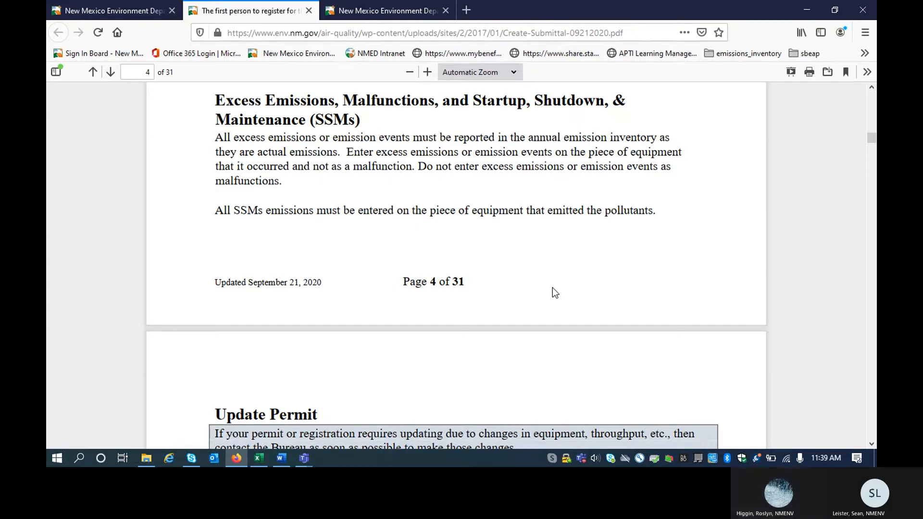
Read the Update Permit and NAICS Changes sections with their 2017-to-2012 code tables, up to the AEIR submittal instructions.
scroll(552, 287, down, 6)
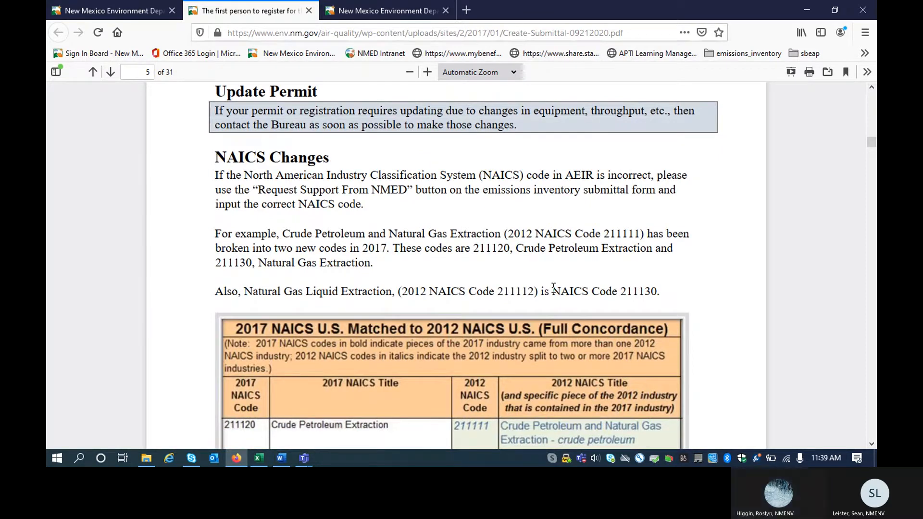
scroll(553, 288, down, 1)
scroll(553, 287, down, 2)
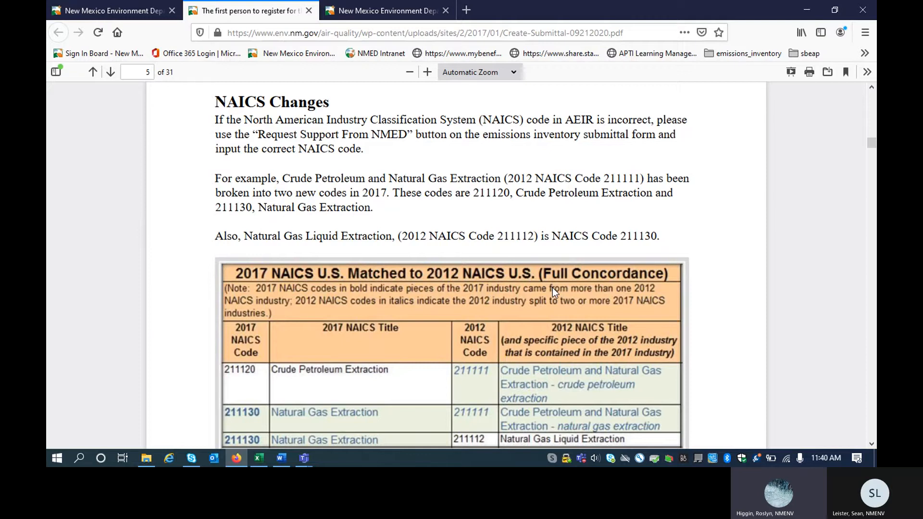
scroll(552, 287, down, 1)
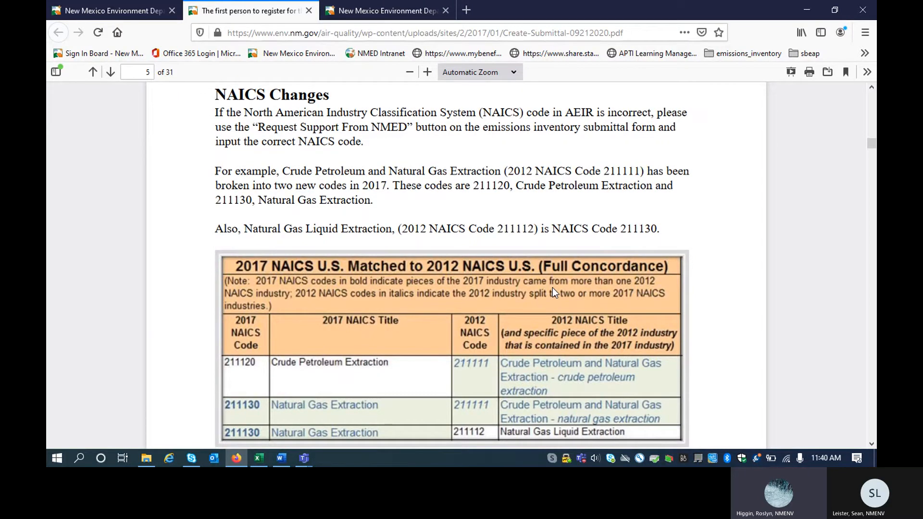
scroll(552, 287, down, 6)
scroll(552, 287, up, 3)
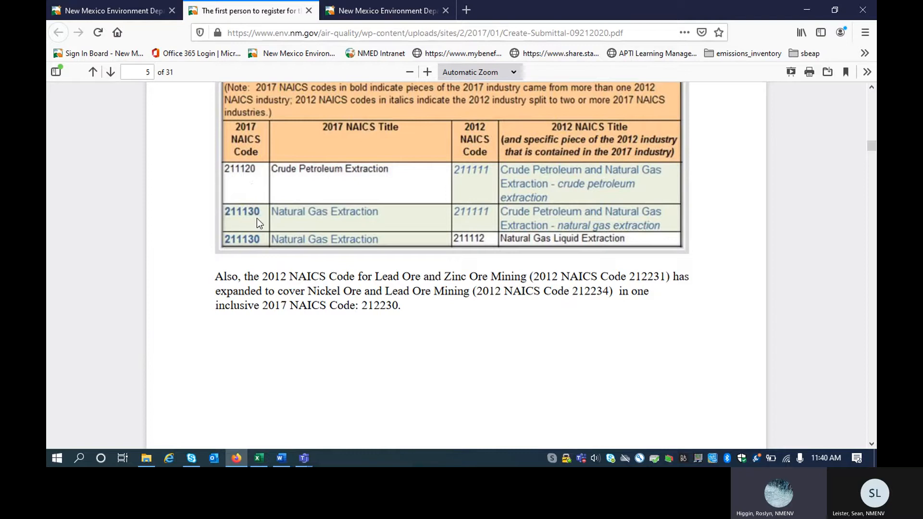
scroll(310, 226, down, 10)
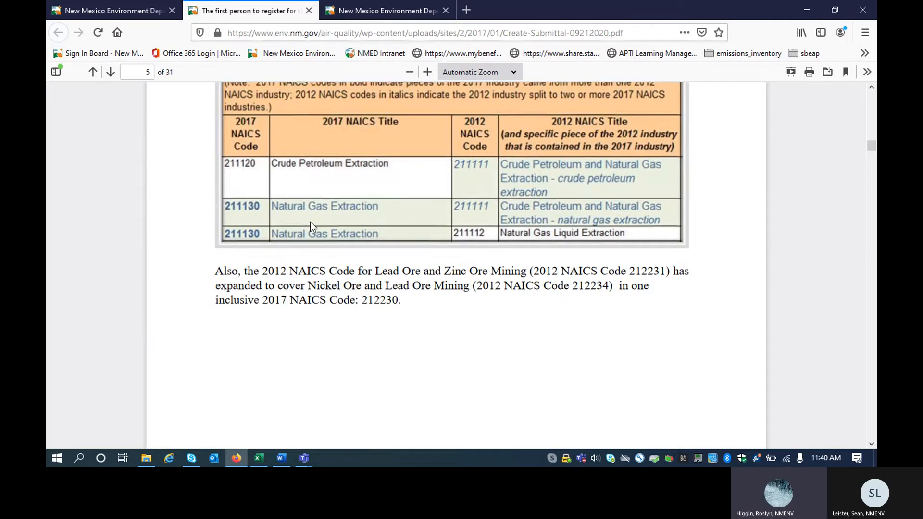
scroll(311, 227, down, 4)
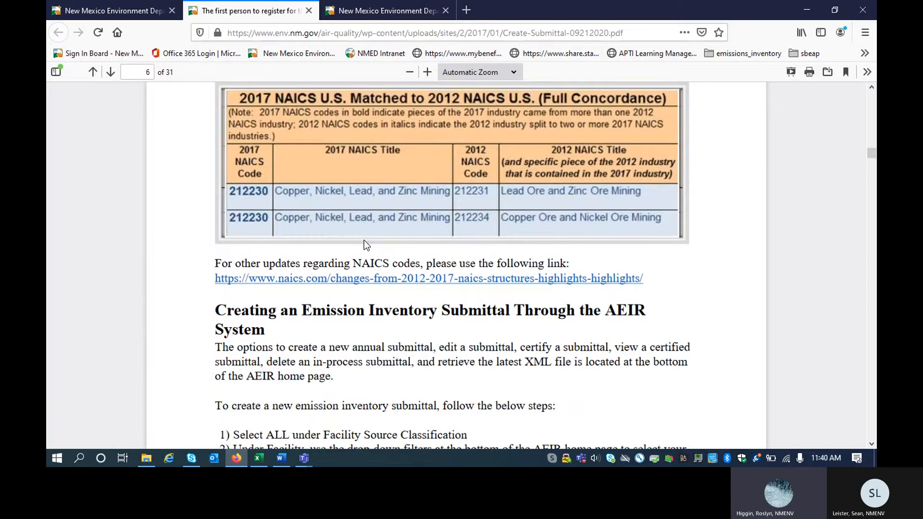
scroll(363, 243, down, 1)
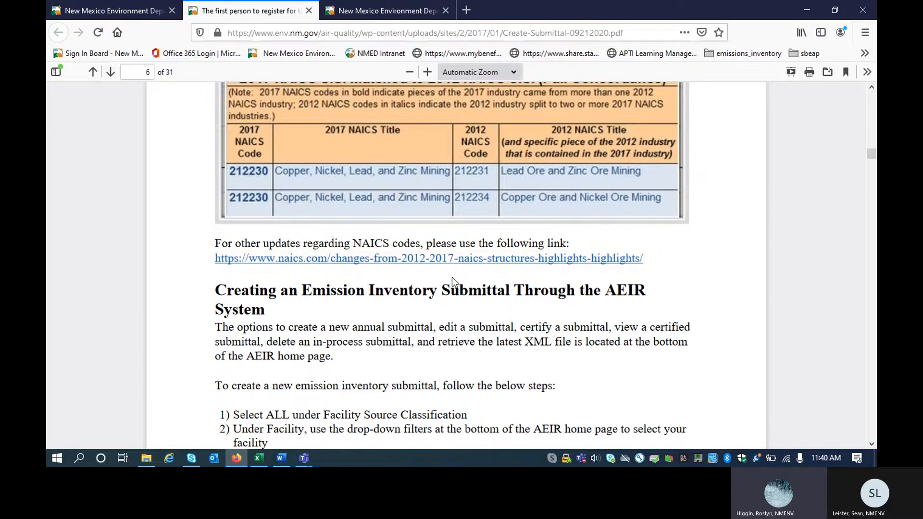
scroll(451, 281, down, 1)
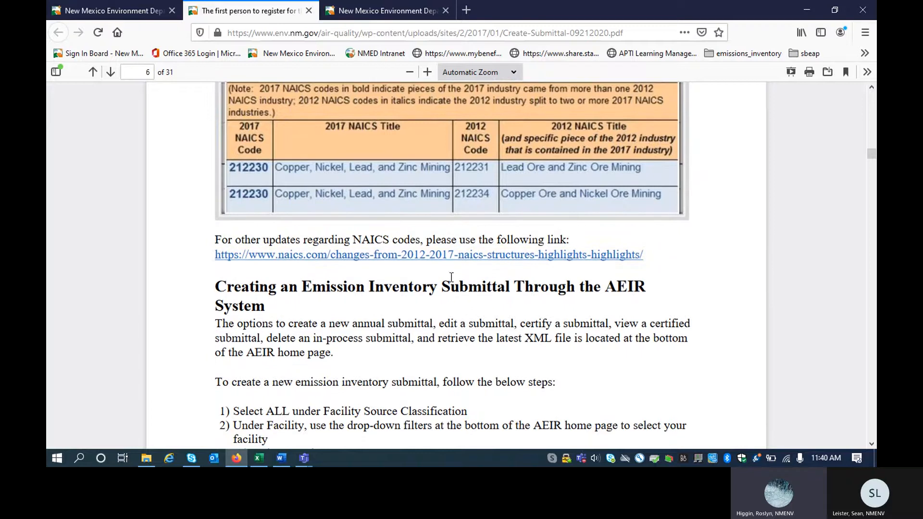
Switch to the Facility Annual Emissions Subject Item List page and review the process flare entry.
click(384, 19)
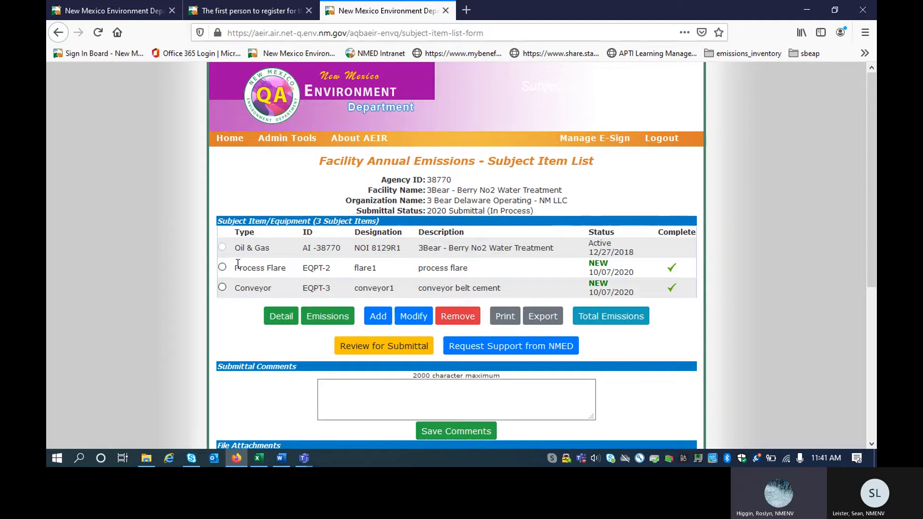
drag(234, 265, 382, 267)
click(382, 267)
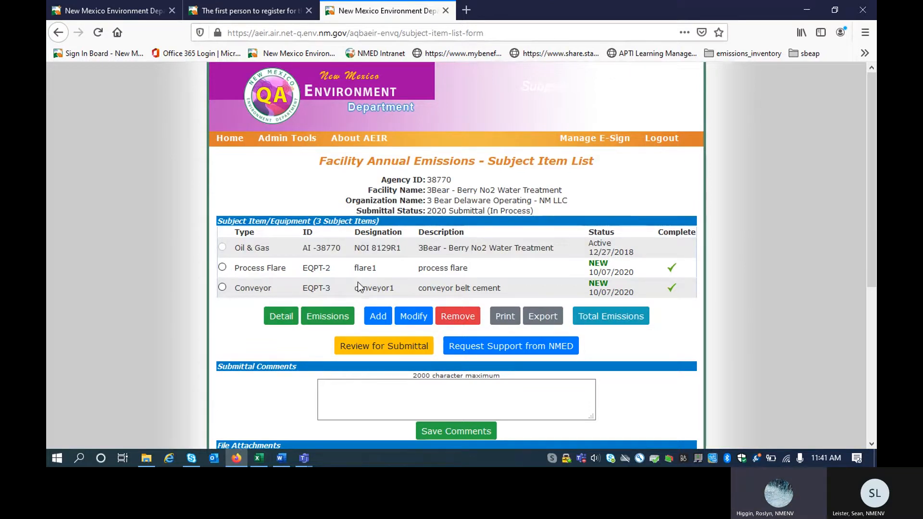
Preview the form for adding new equipment and return to the Subject Item List.
click(377, 325)
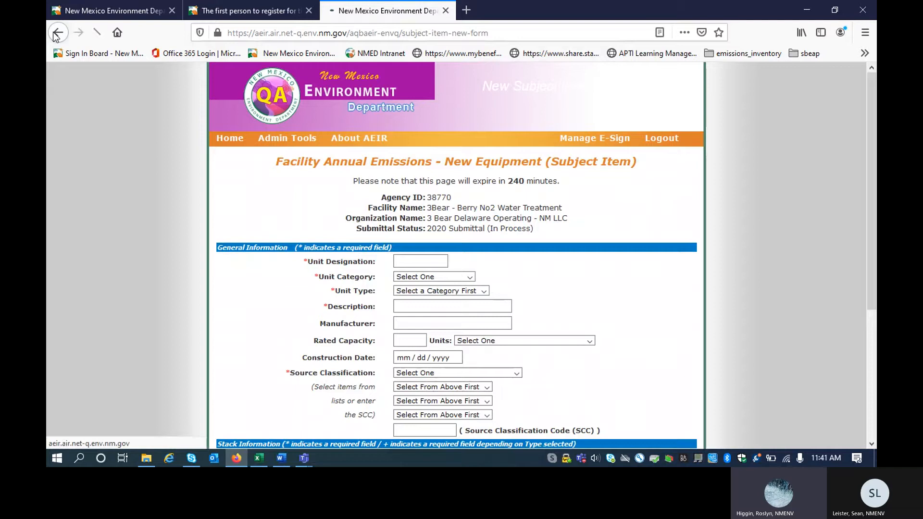
click(57, 33)
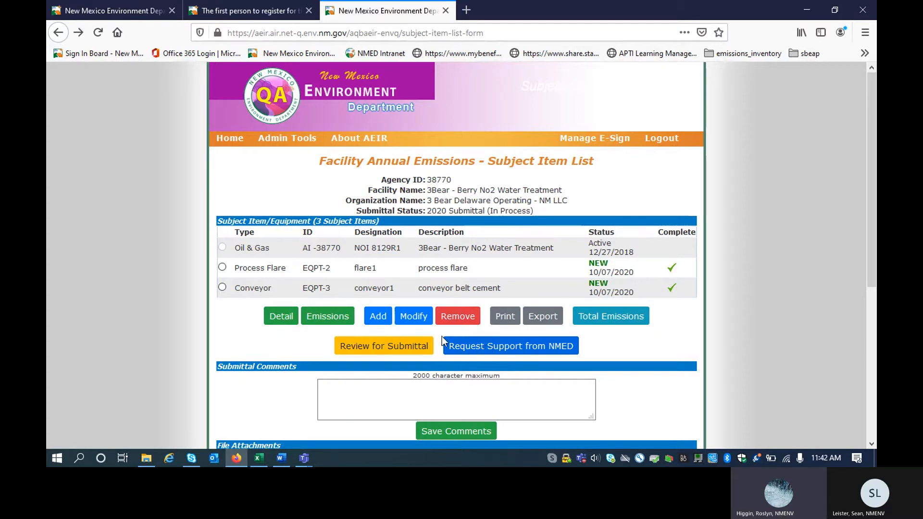
Start adding a new equipment item to the facility and enter tank1 as its unit designation.
click(387, 318)
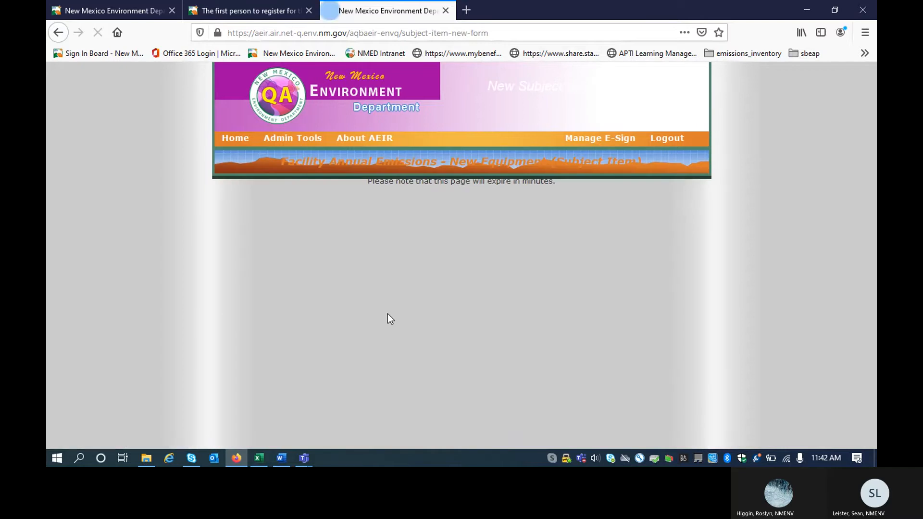
scroll(427, 323, down, 1)
scroll(428, 323, down, 4)
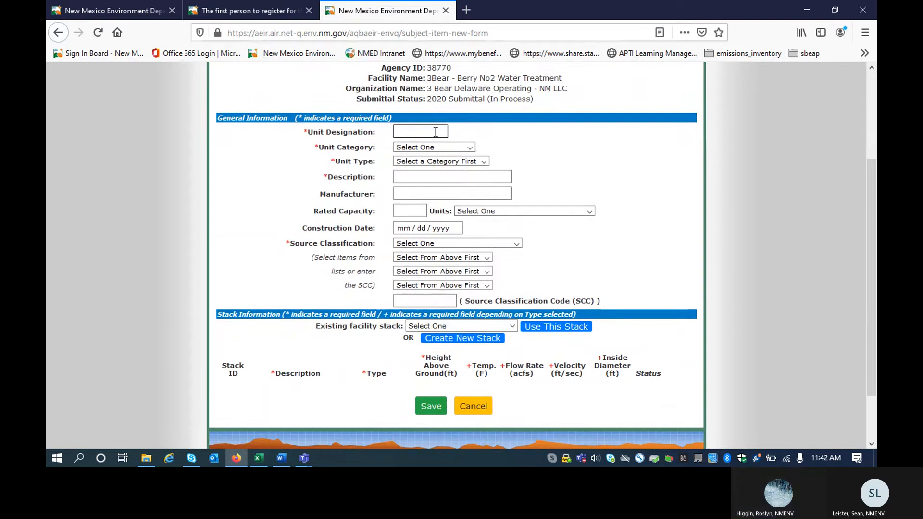
click(435, 132)
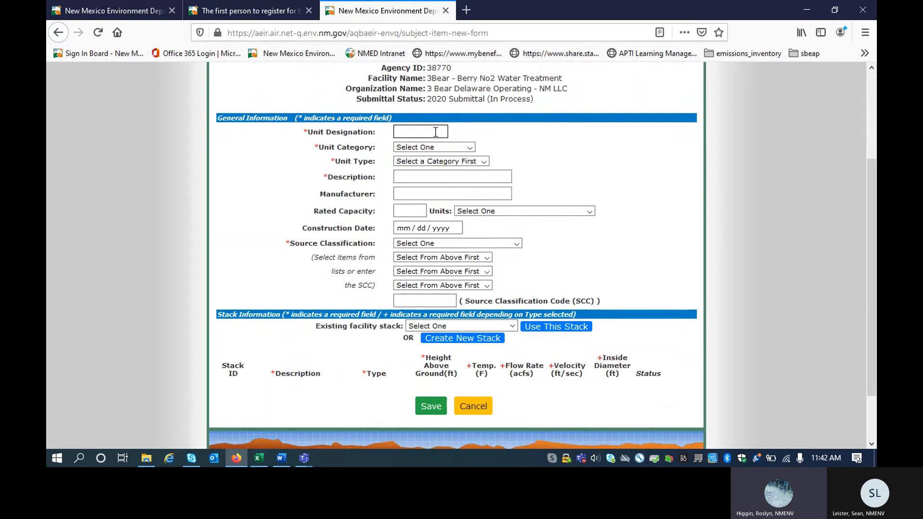
scroll(436, 134, up, 3)
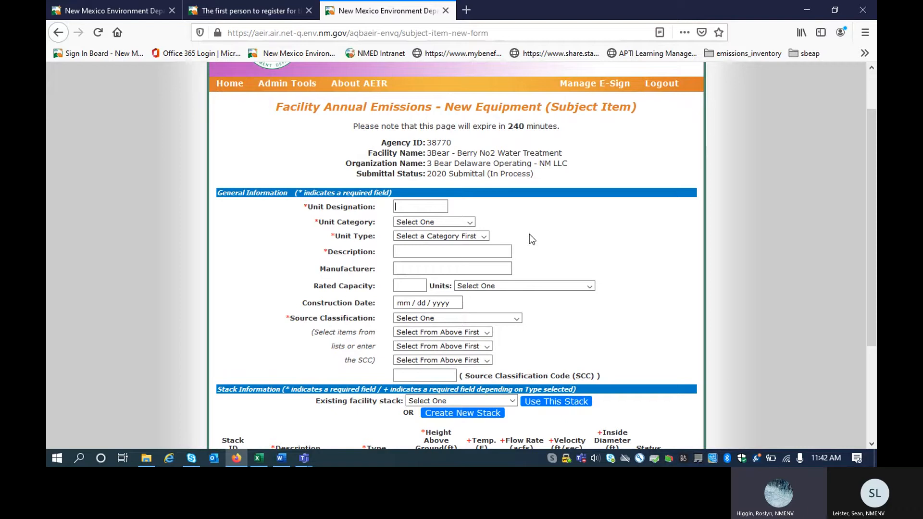
text(tank1)
Set tank1's unit category to Equipment and its unit type to Tank - Above Ground.
click(470, 223)
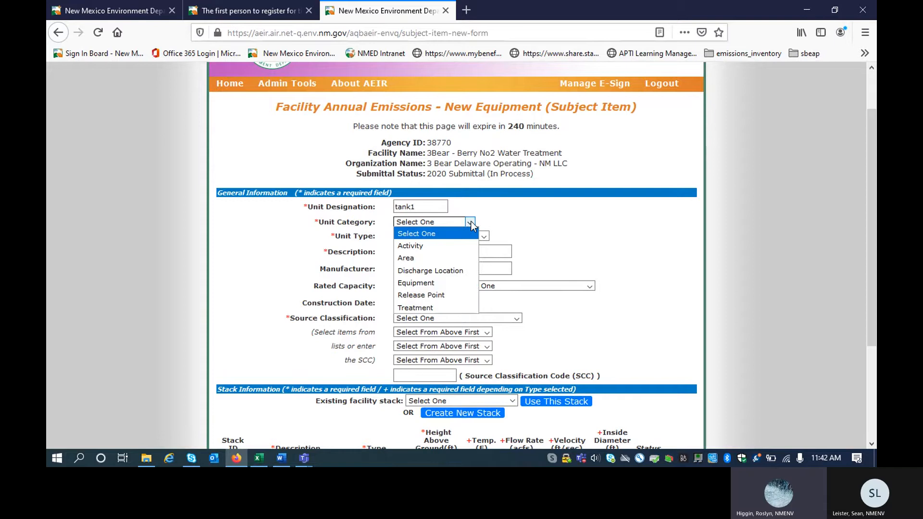
click(462, 284)
click(496, 236)
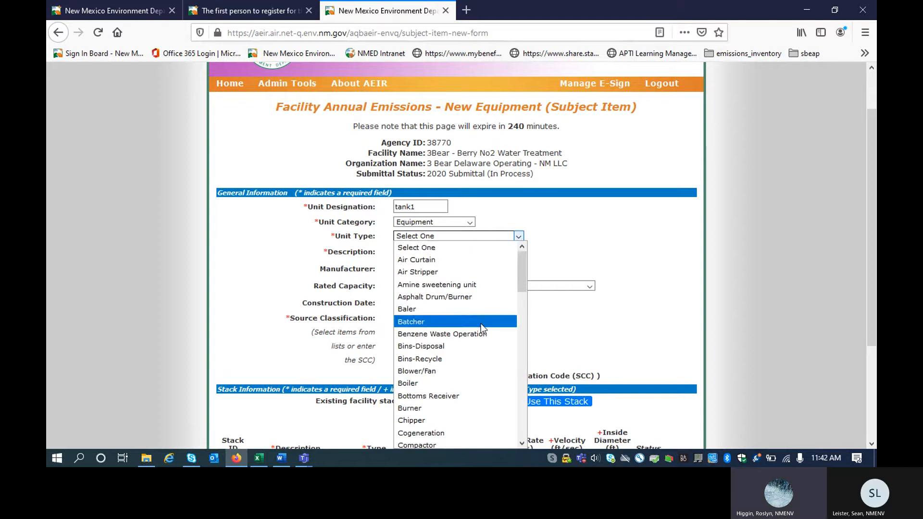
scroll(481, 324, down, 15)
scroll(481, 324, down, 2)
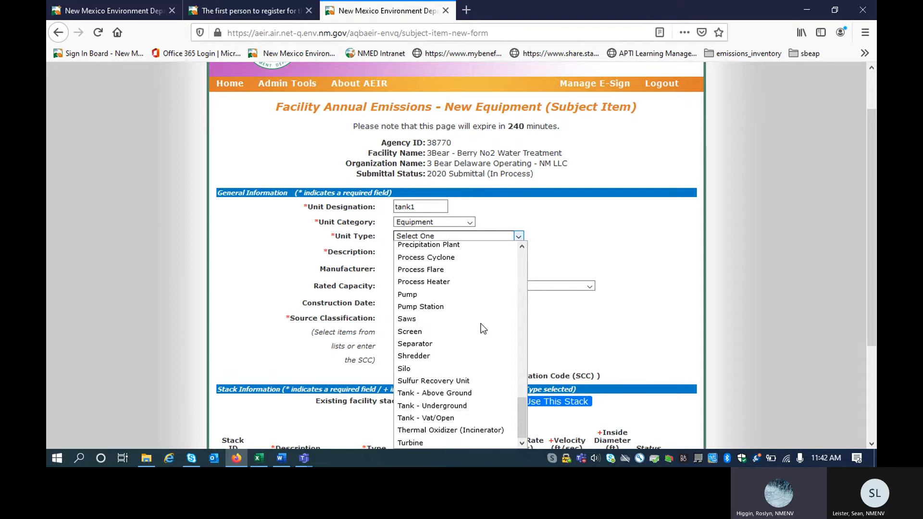
click(478, 390)
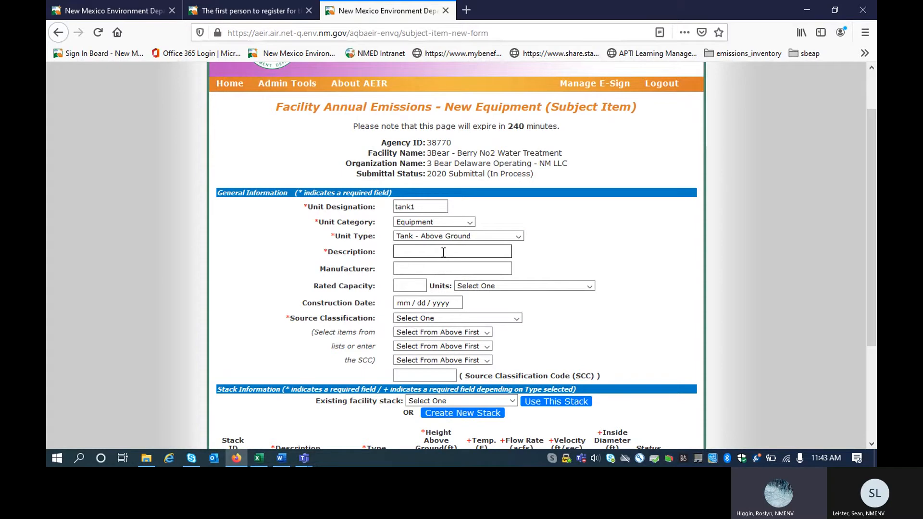
Enter "storage tank" as the description of the new equipment.
text(storage)
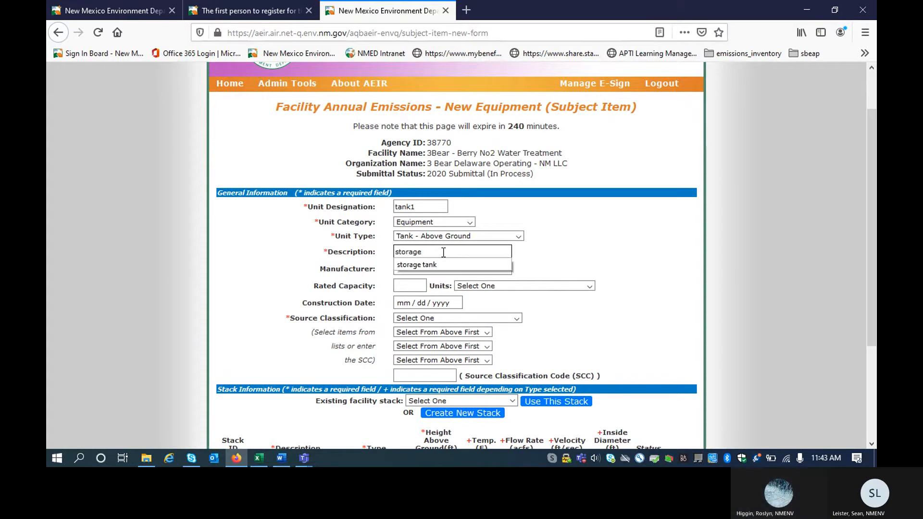
text( tank)
click(443, 267)
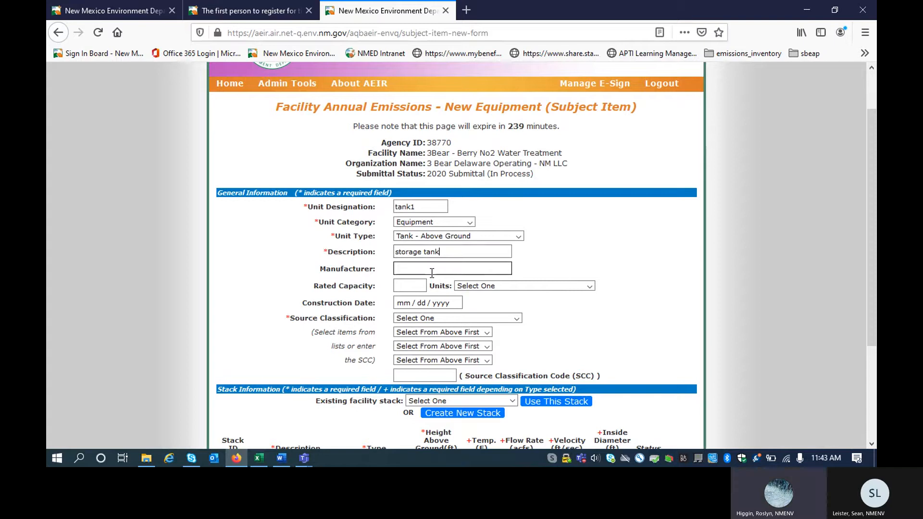
Set the new tank's construction date to 02/11/2020.
click(413, 303)
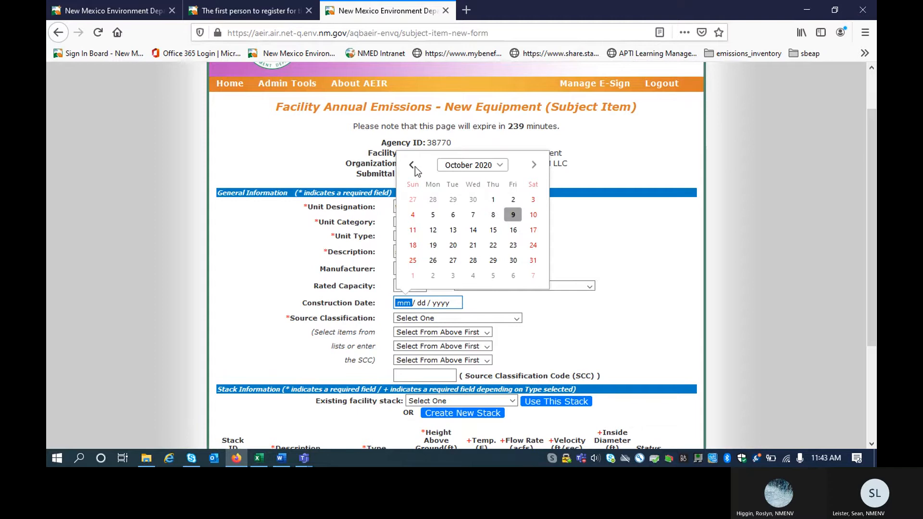
click(414, 166)
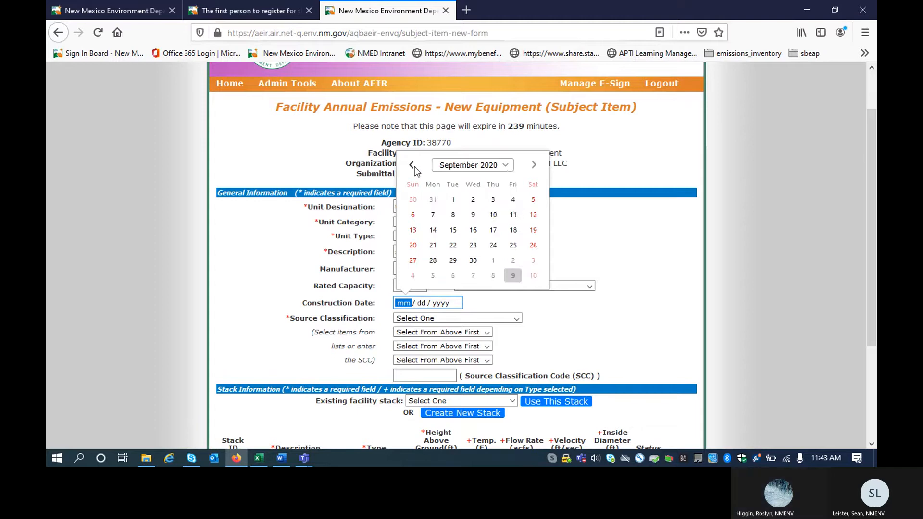
click(414, 166)
click(415, 166)
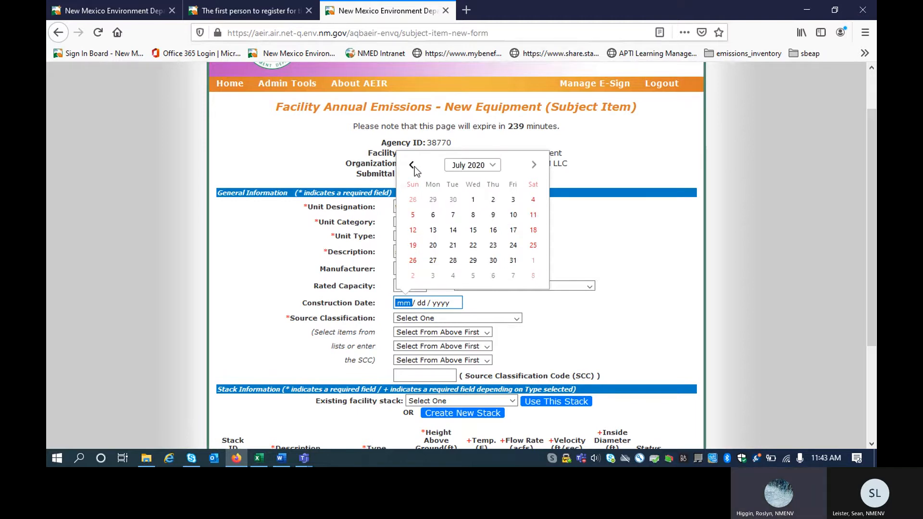
click(414, 166)
click(415, 167)
click(415, 166)
click(414, 166)
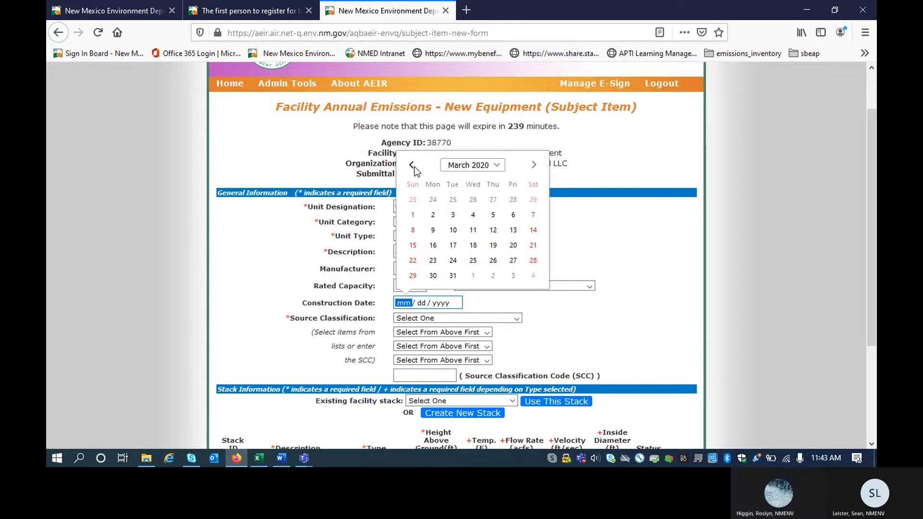
click(414, 166)
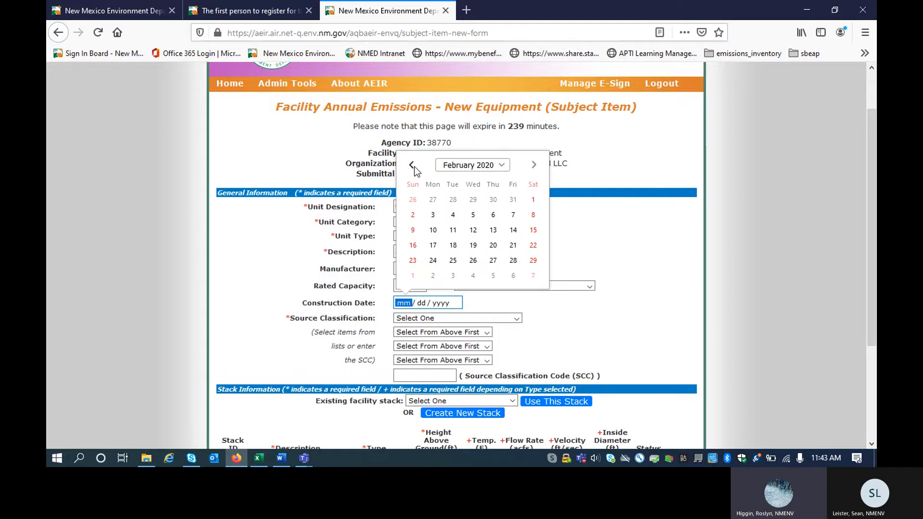
click(457, 232)
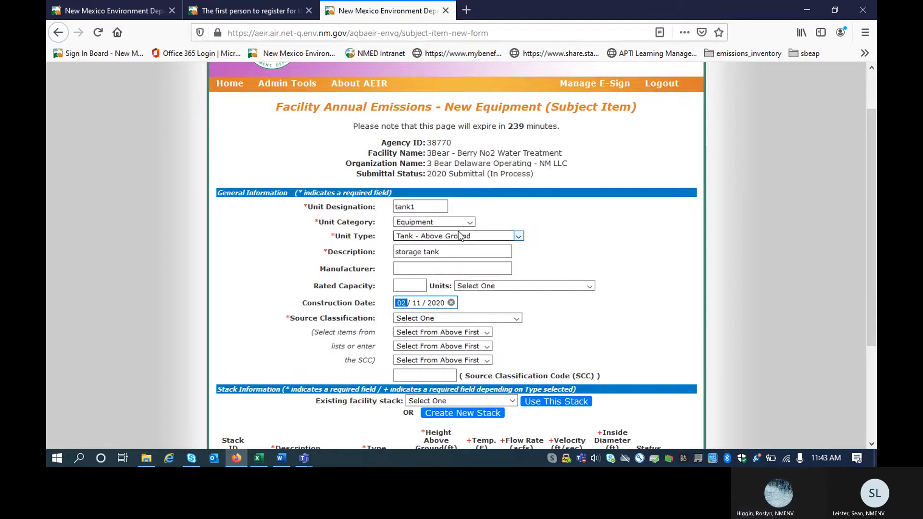
click(480, 298)
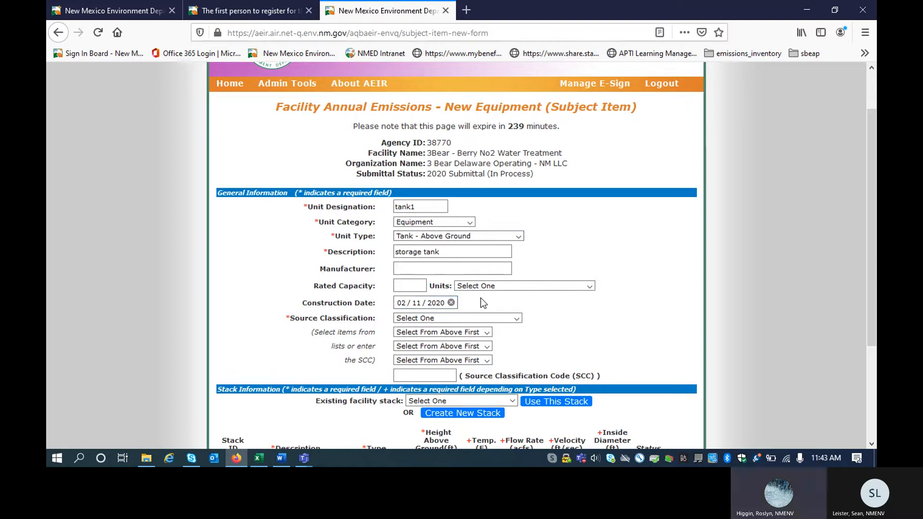
Set the source classification to 4 - Chemical Evaporation and its second level to 4 - Petroleum Liquids Storage (non-Refinery).
scroll(481, 302, down, 3)
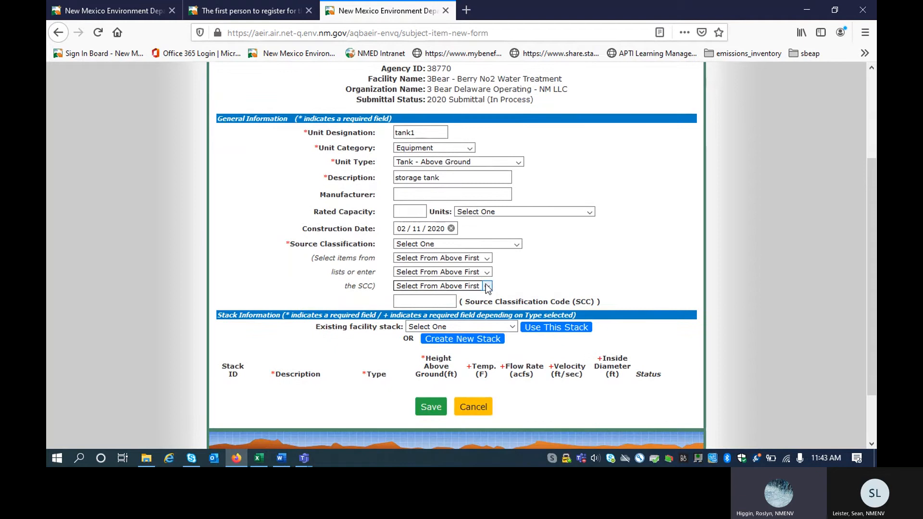
click(513, 245)
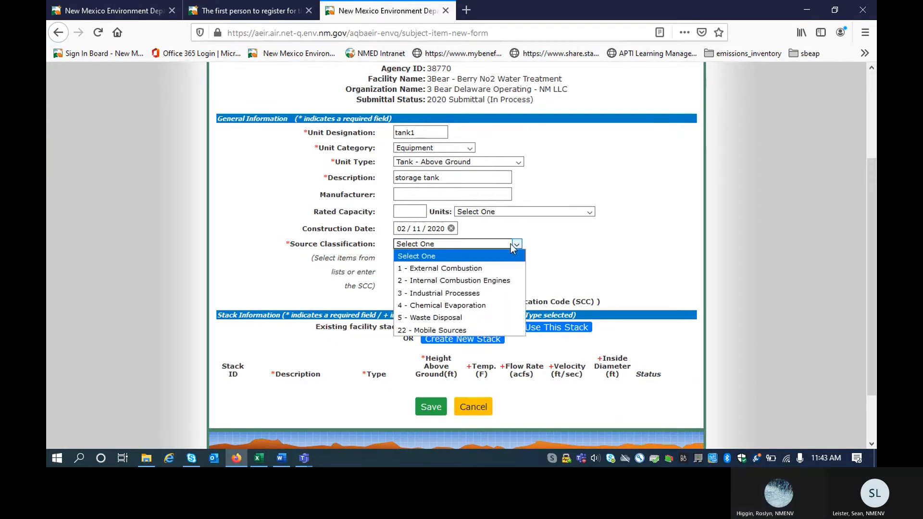
click(495, 305)
click(483, 258)
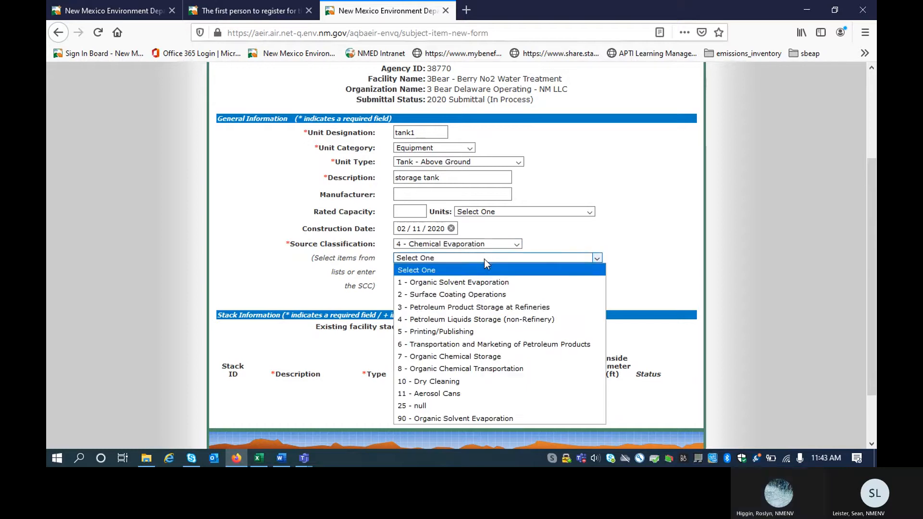
click(566, 319)
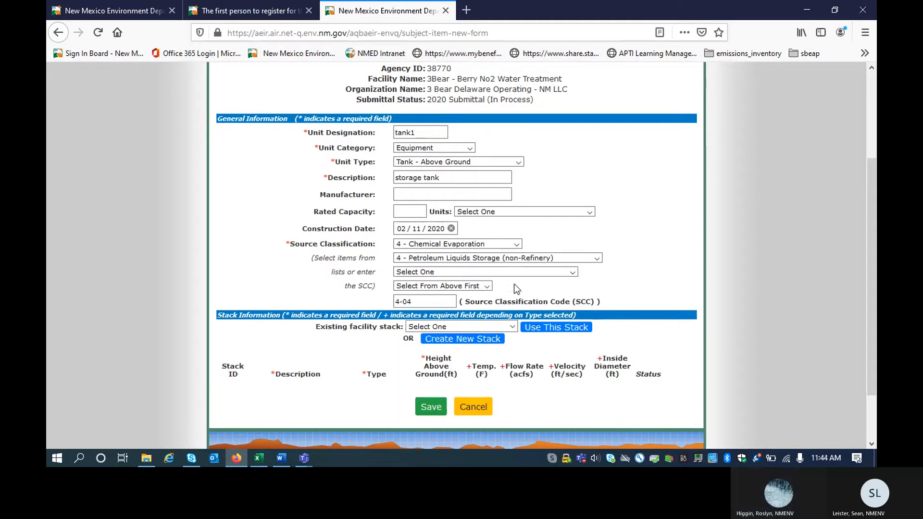
Complete the source classification with 3 - Oil and Gas Field Storage and Working Tanks and 11 - Fixed Roof Tank, Condensate, working+breathing+flashing losses.
click(525, 271)
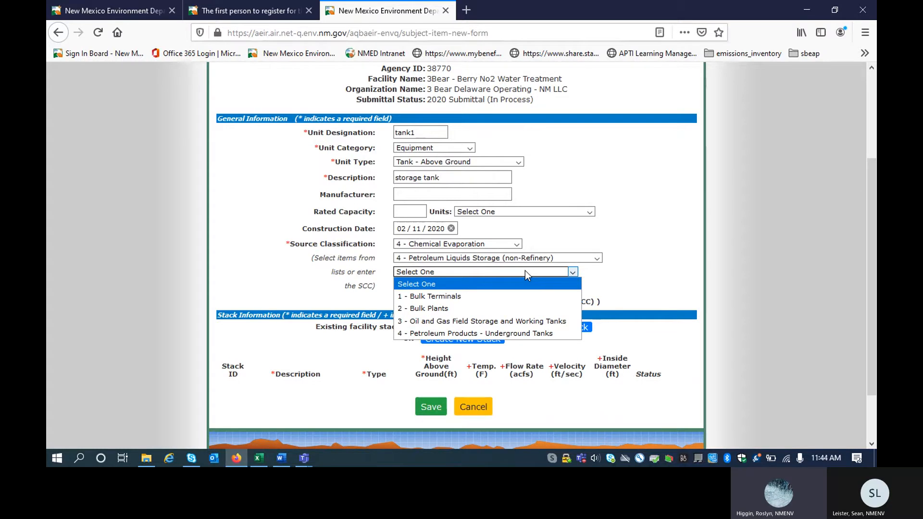
click(535, 321)
click(480, 284)
click(479, 285)
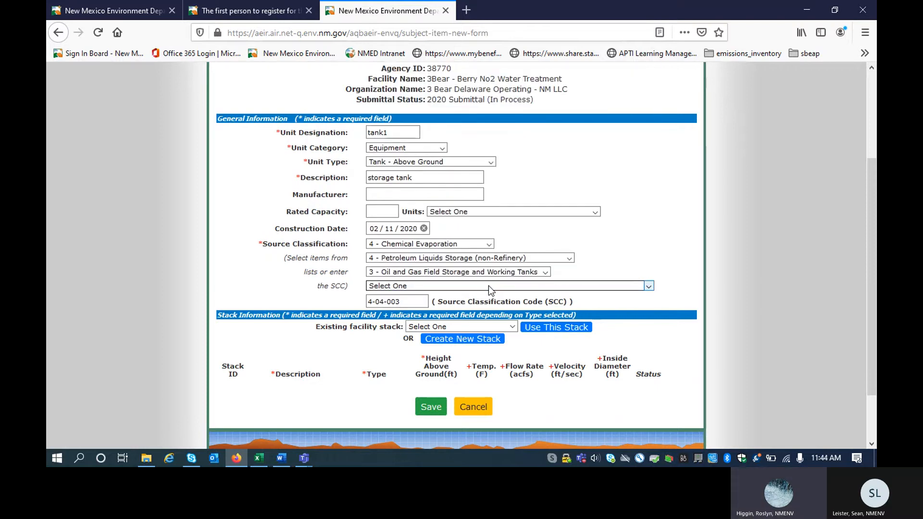
click(488, 286)
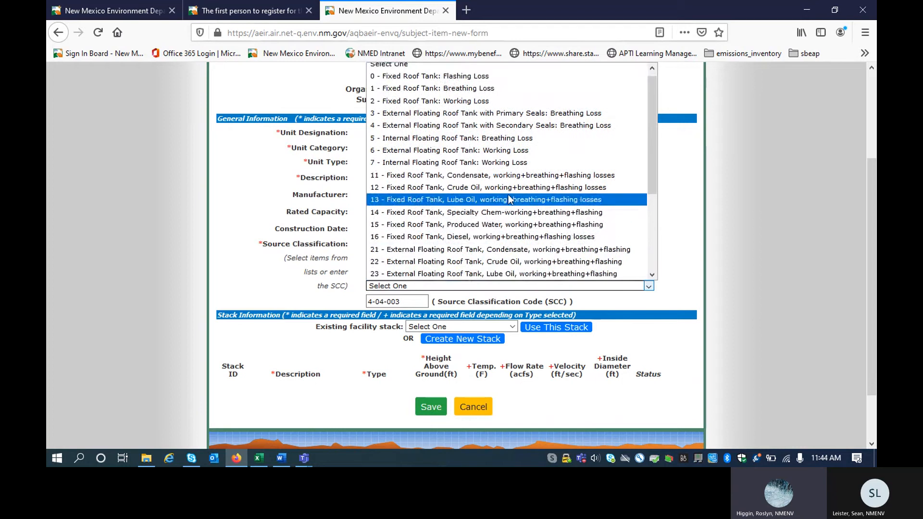
scroll(520, 104, down, 4)
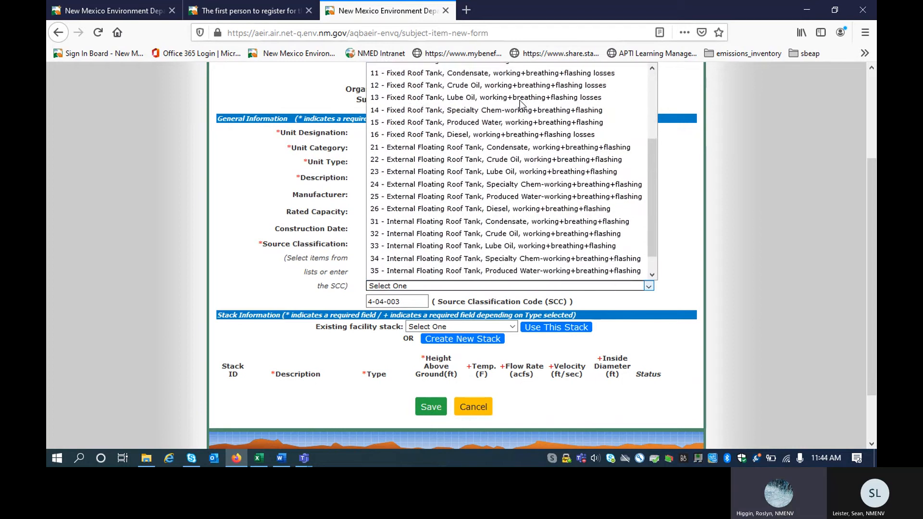
scroll(521, 103, down, 1)
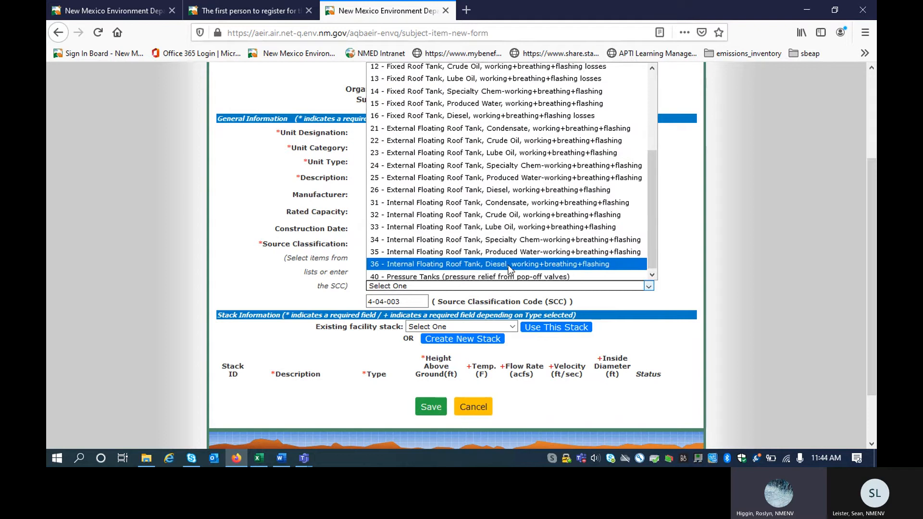
scroll(509, 269, up, 2)
scroll(510, 269, up, 2)
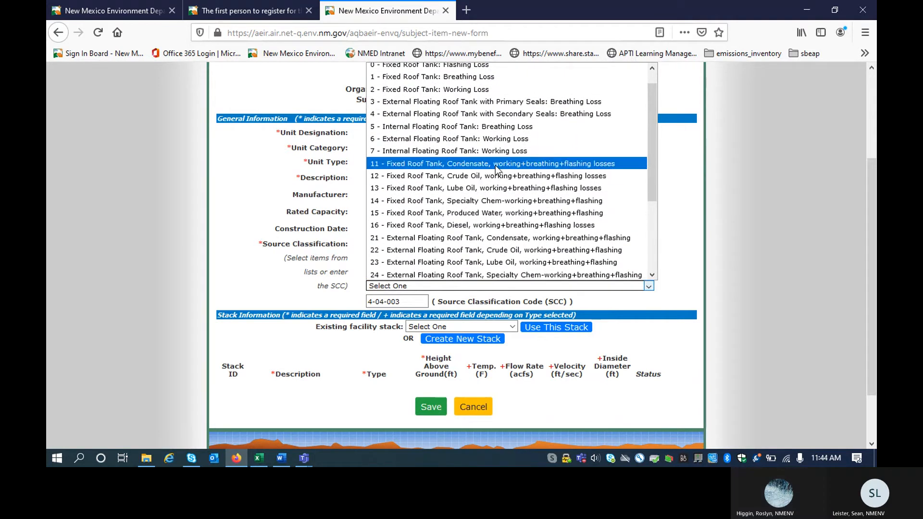
click(495, 166)
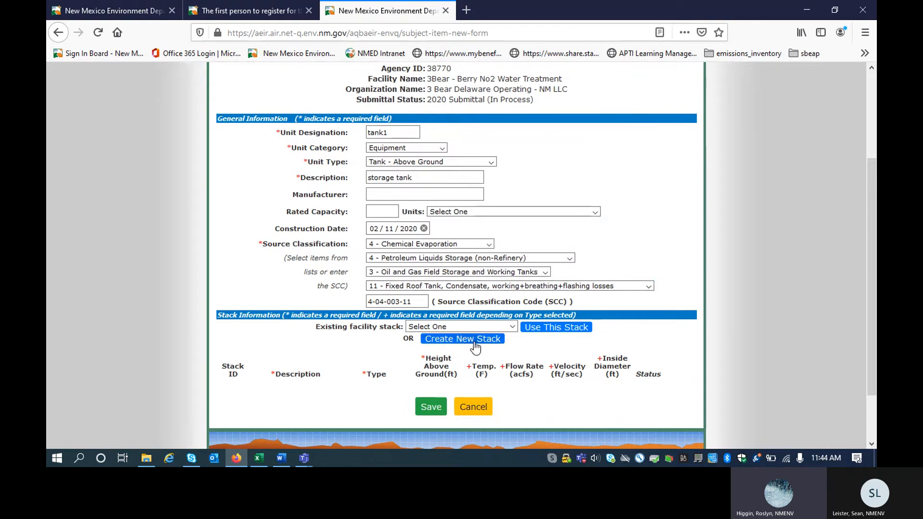
scroll(474, 342, down, 2)
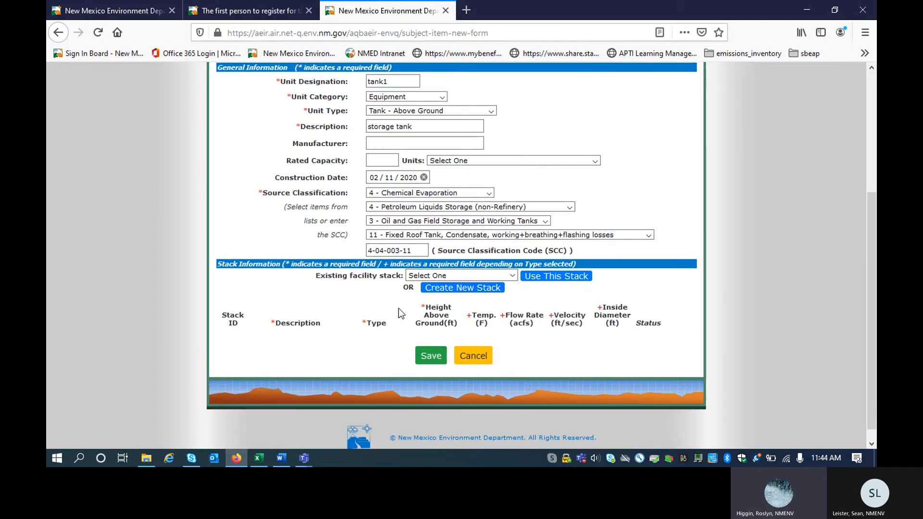
drag(413, 250, 358, 251)
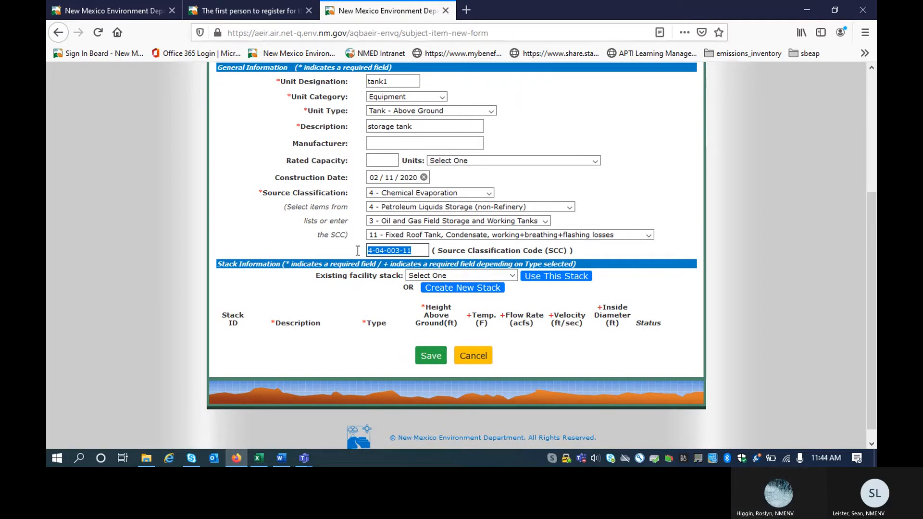
click(358, 254)
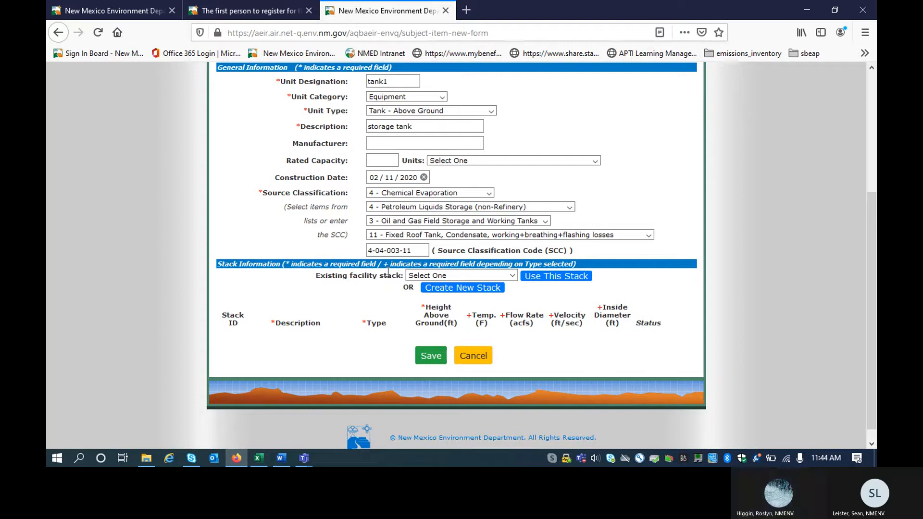
Create a new stack described as stack1, with type Fugitive and a height above ground of 10 ft.
click(462, 289)
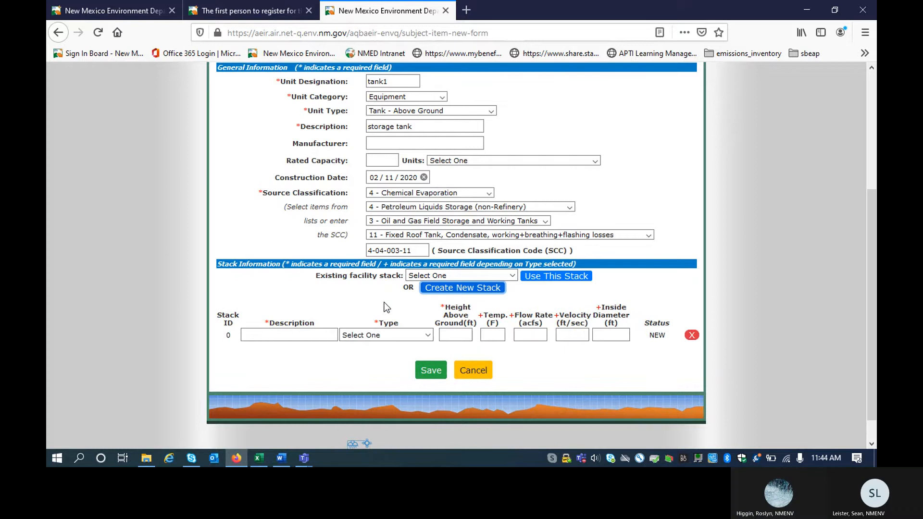
click(314, 335)
text(stack1)
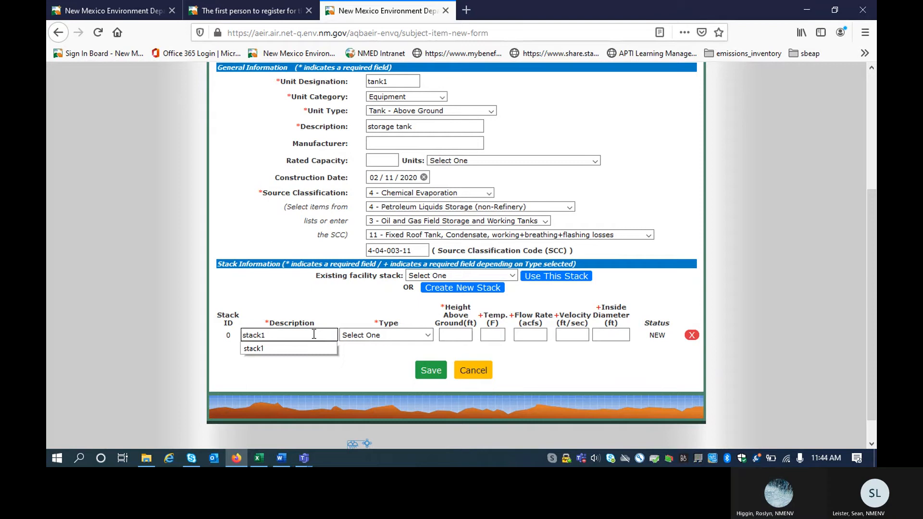
key(Escape)
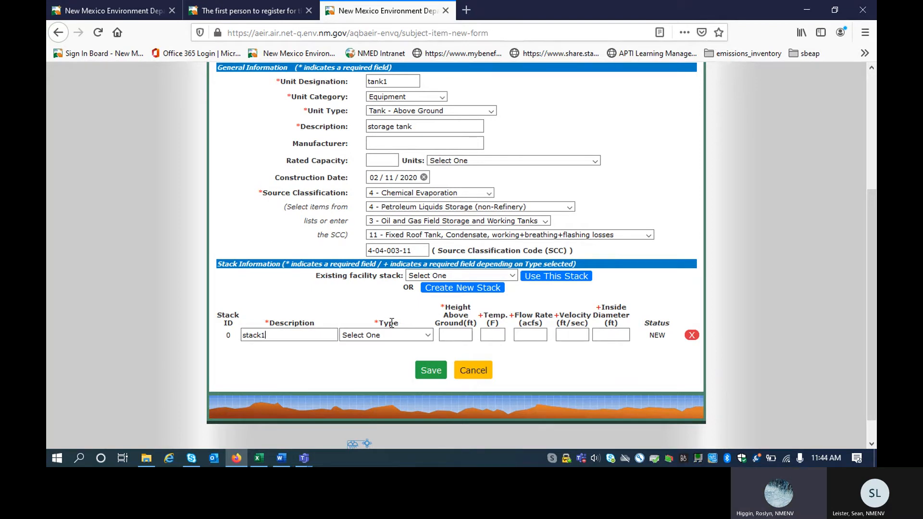
click(399, 334)
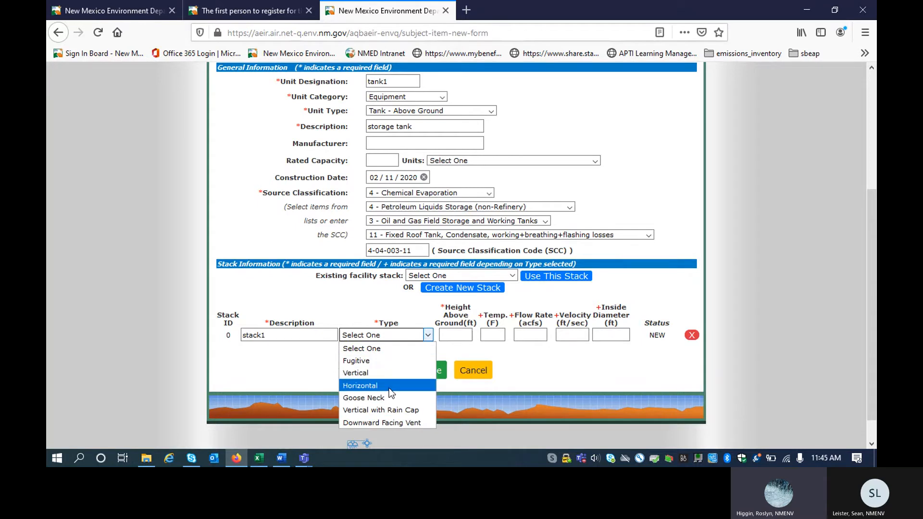
click(390, 361)
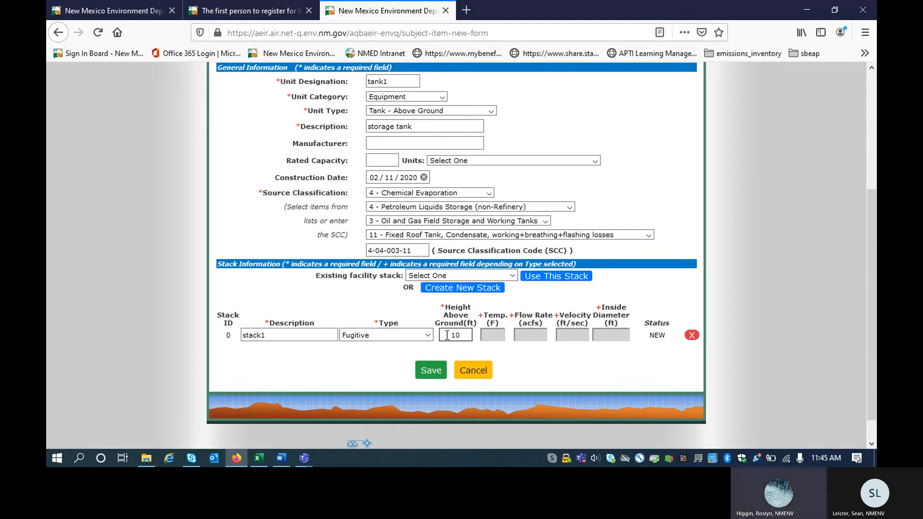
drag(447, 335, 470, 334)
click(470, 335)
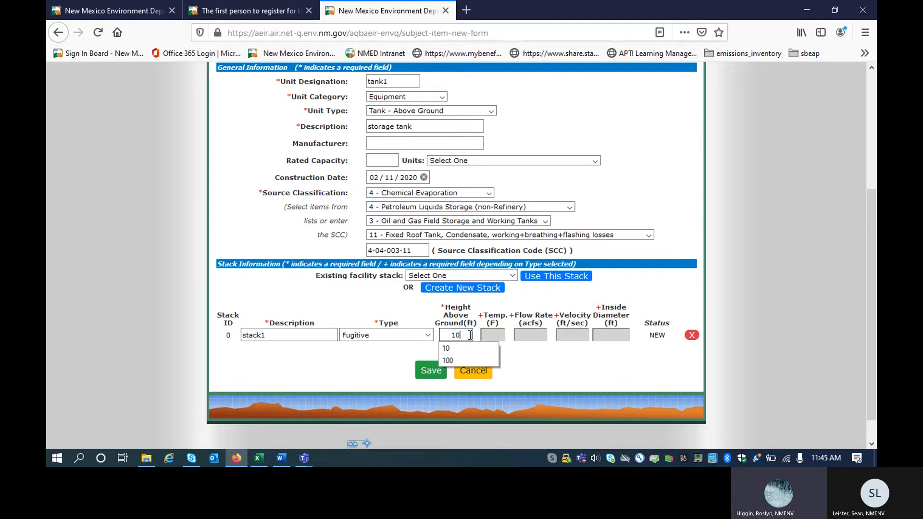
click(483, 329)
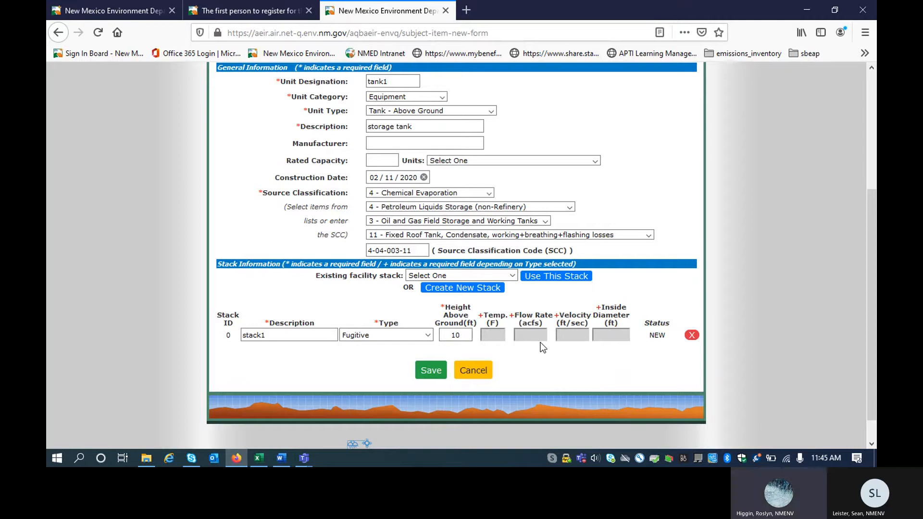
Try the Vertical type for stack1 to look at its temperature, flow rate, velocity and diameter fields, and return the type to Fugitive.
click(382, 332)
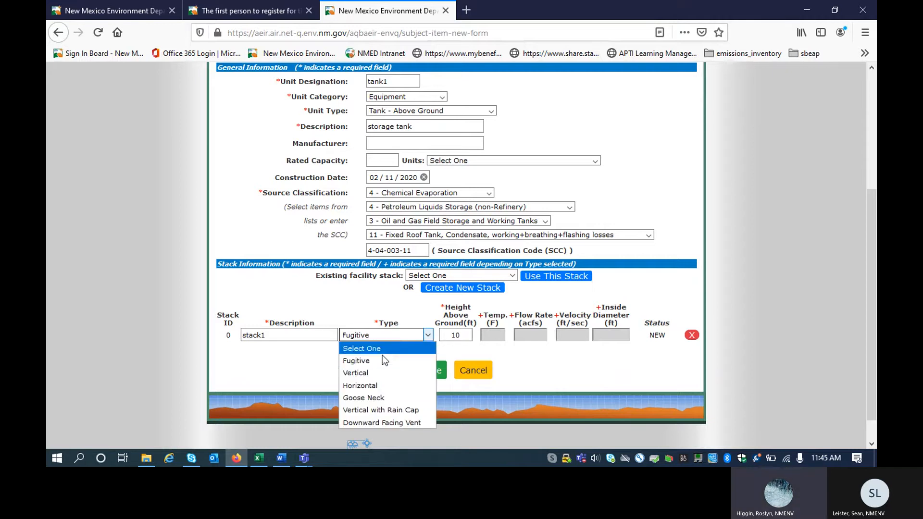
click(382, 373)
click(488, 333)
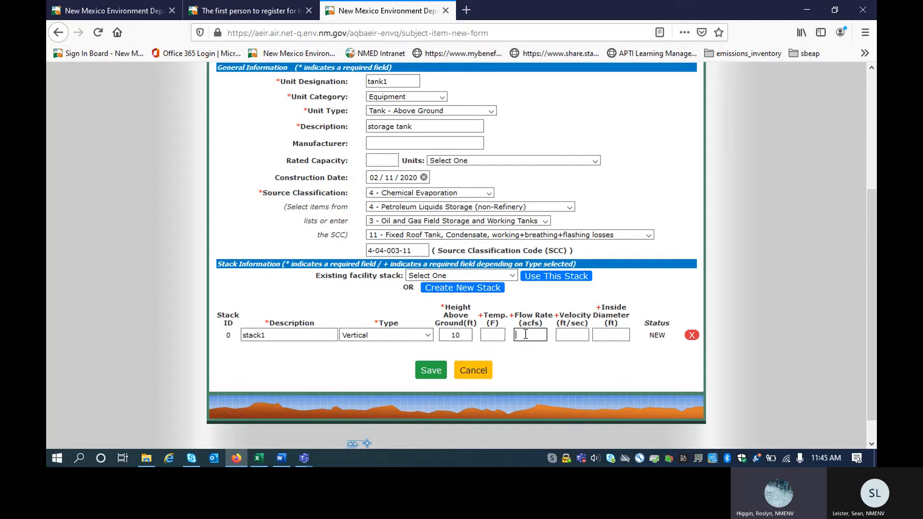
click(604, 334)
click(427, 336)
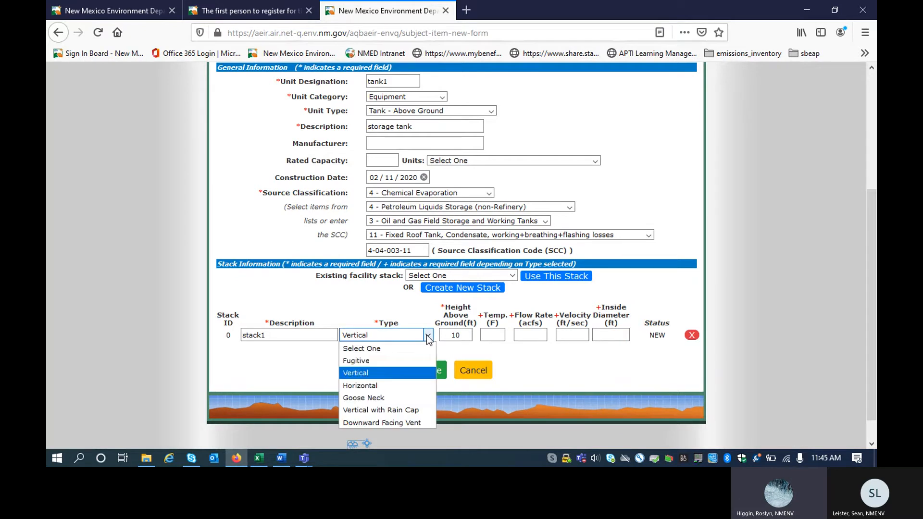
click(404, 361)
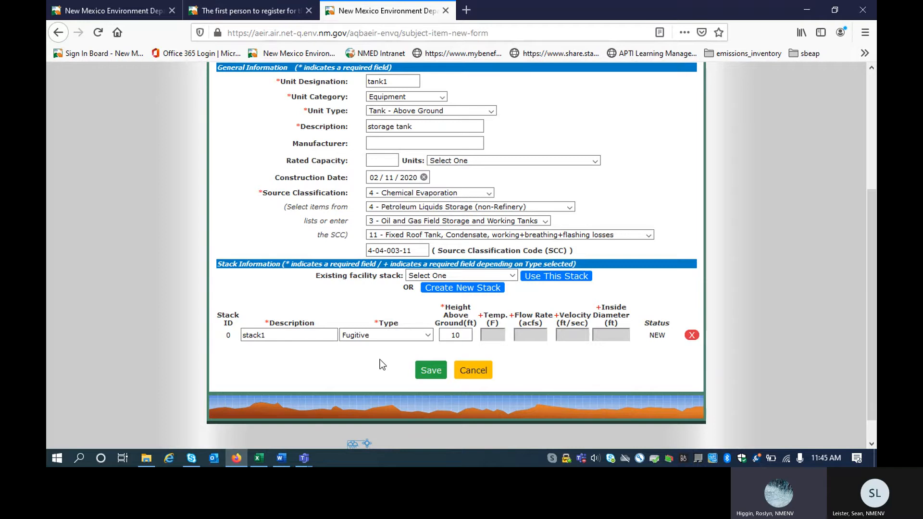
Save the new equipment and open the detail form of tank1 from the Subject Item List.
click(429, 374)
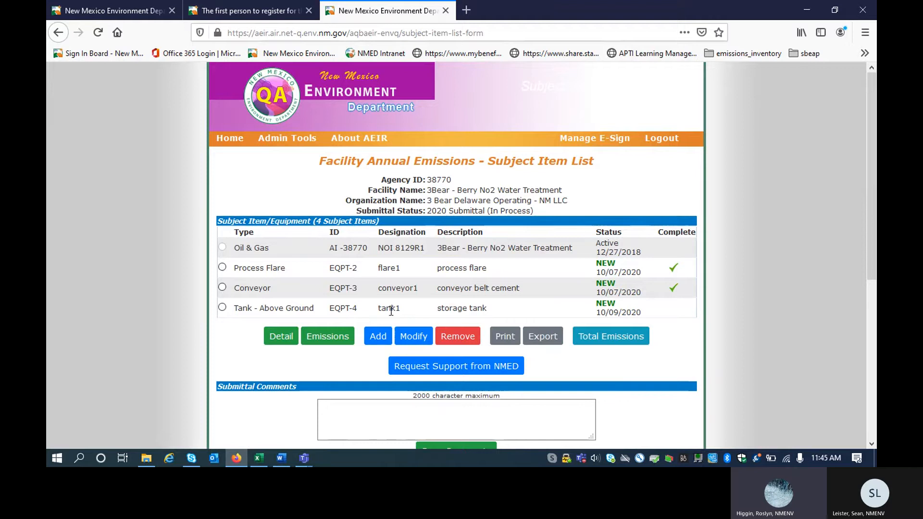
click(222, 307)
click(282, 338)
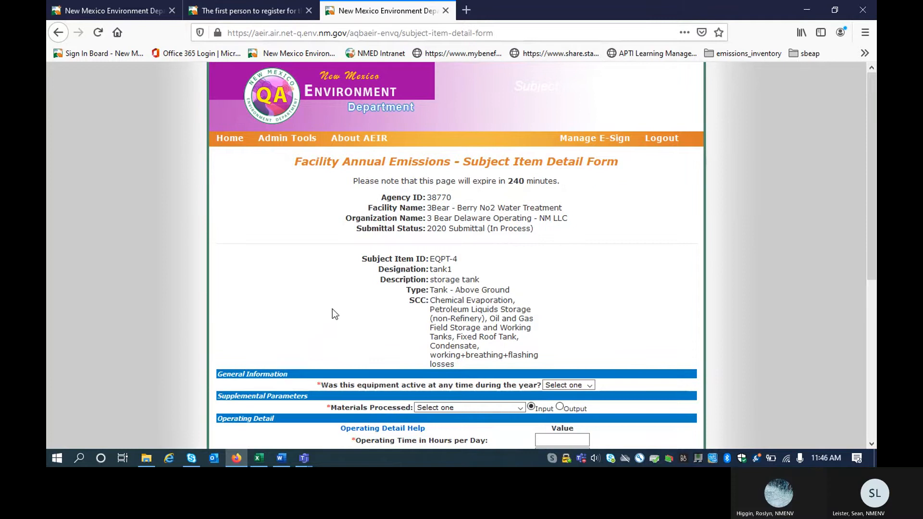
scroll(355, 279, down, 3)
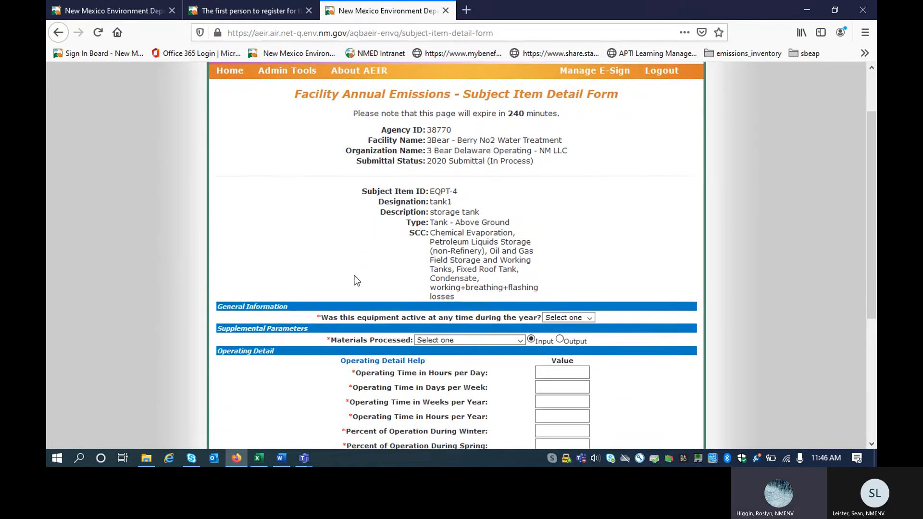
Try No for whether tank1 was active at any time during the year, and set the answer to Yes.
scroll(356, 280, down, 1)
scroll(354, 276, down, 1)
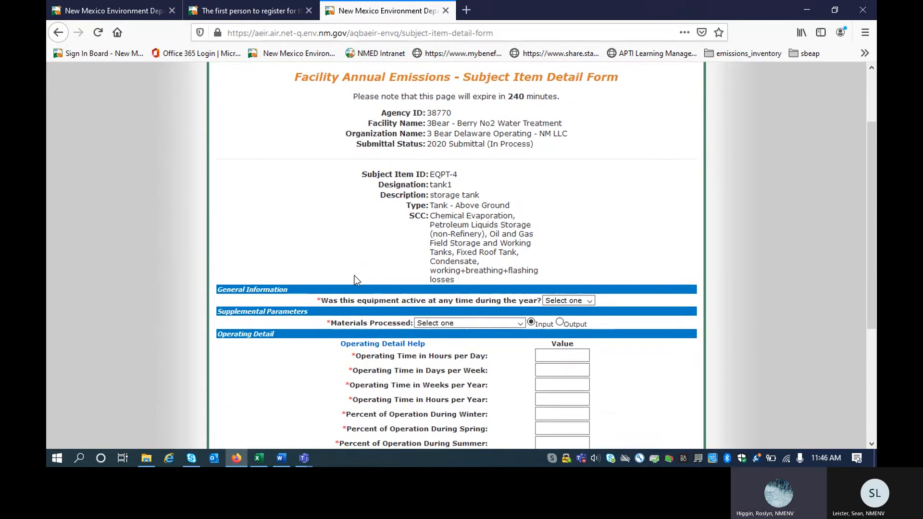
scroll(494, 263, down, 4)
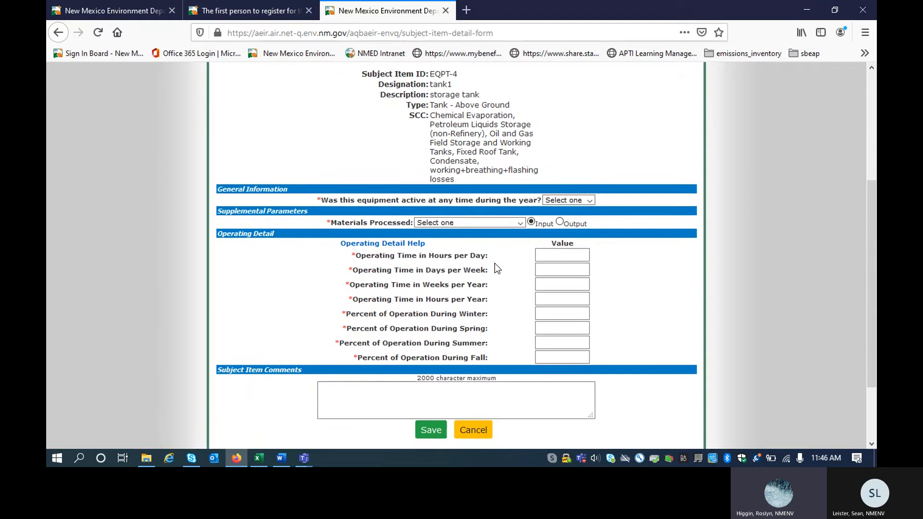
click(578, 201)
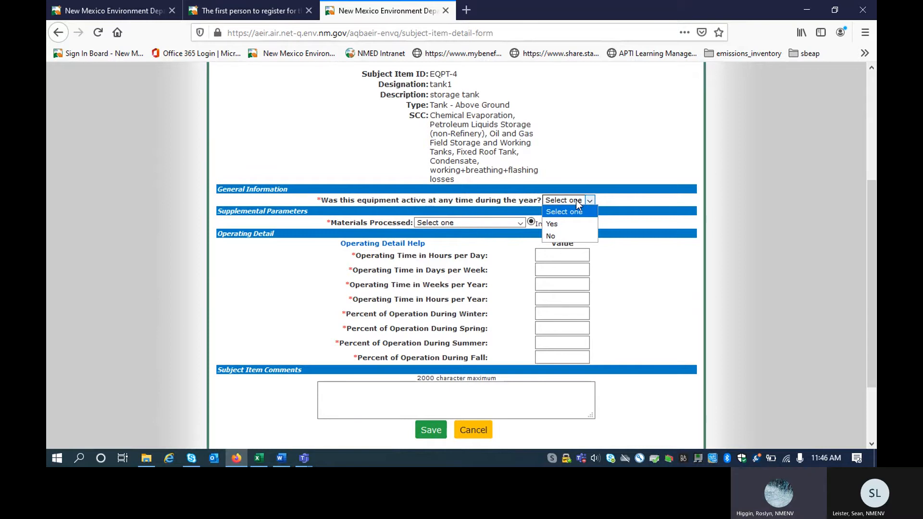
click(569, 235)
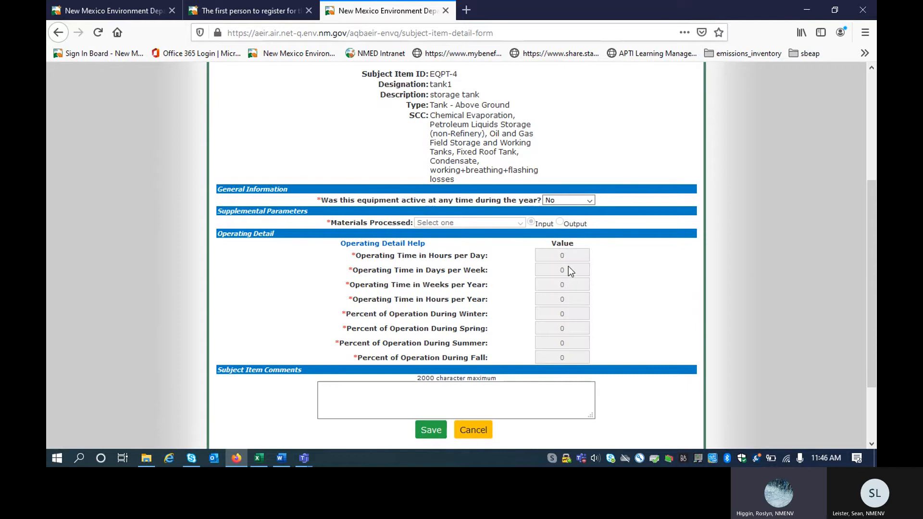
click(584, 200)
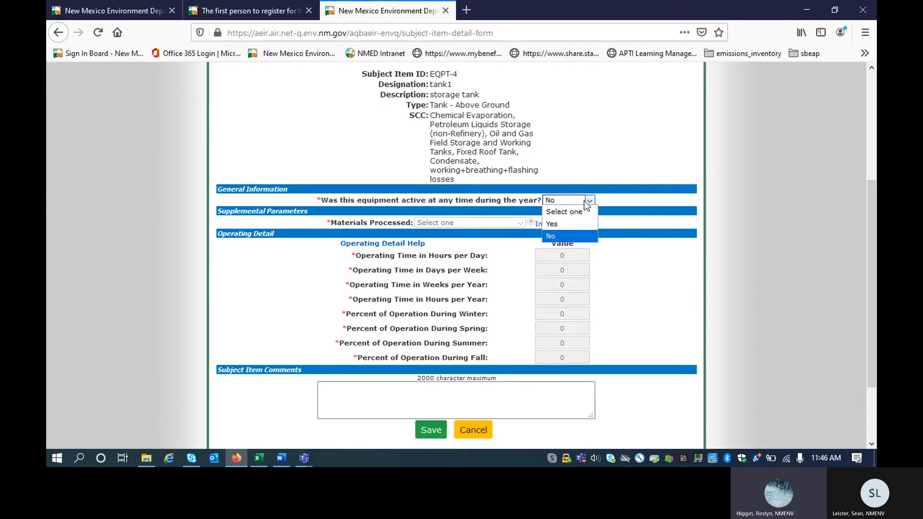
click(575, 223)
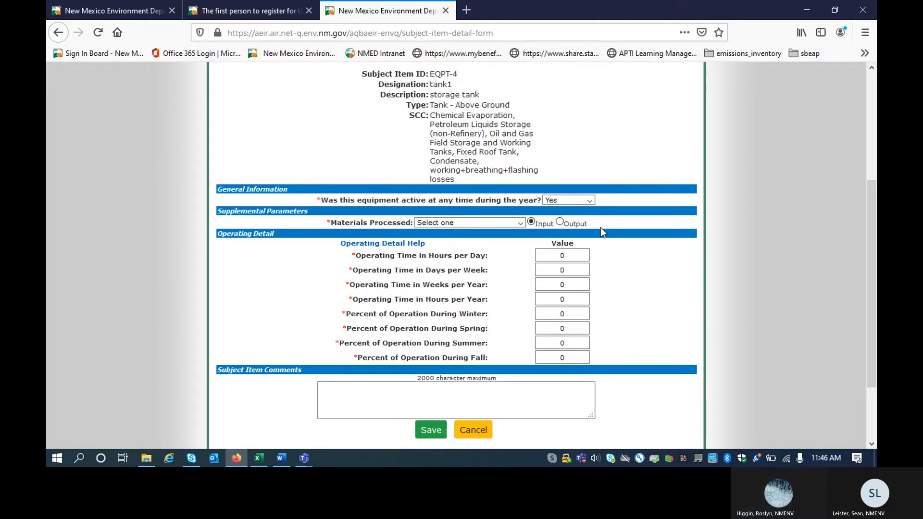
Set the material processed by tank1 to Crude Oil.
click(521, 224)
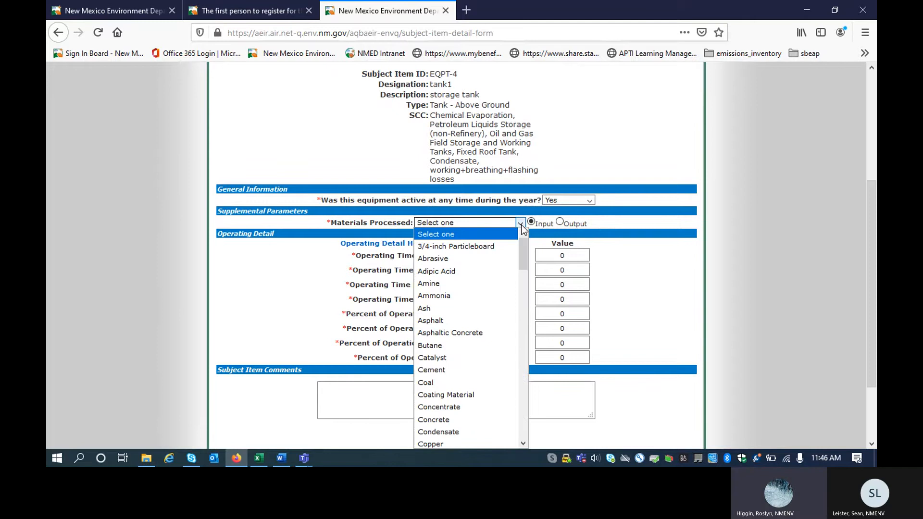
text(cr)
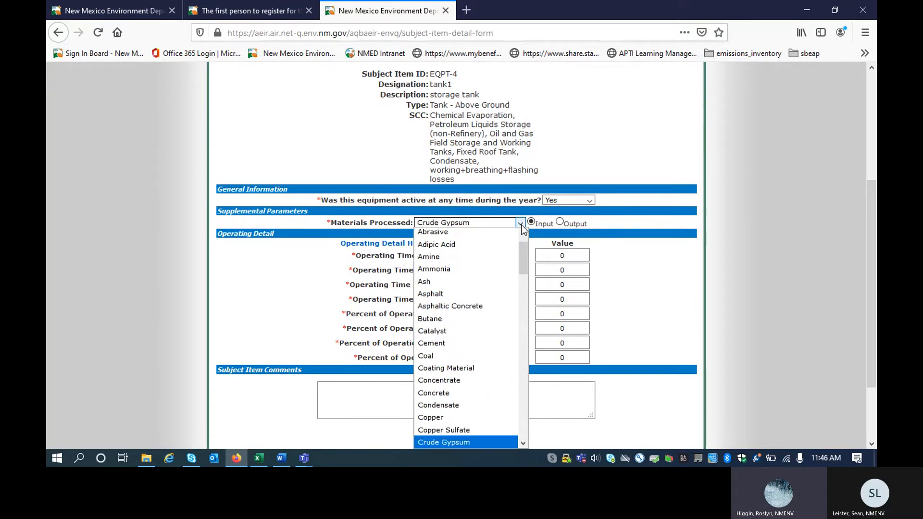
scroll(463, 380, down, 2)
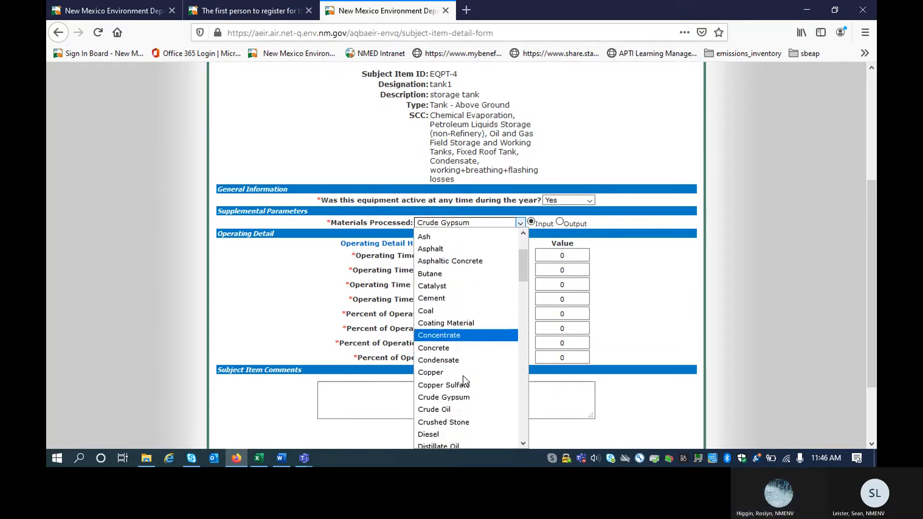
click(458, 397)
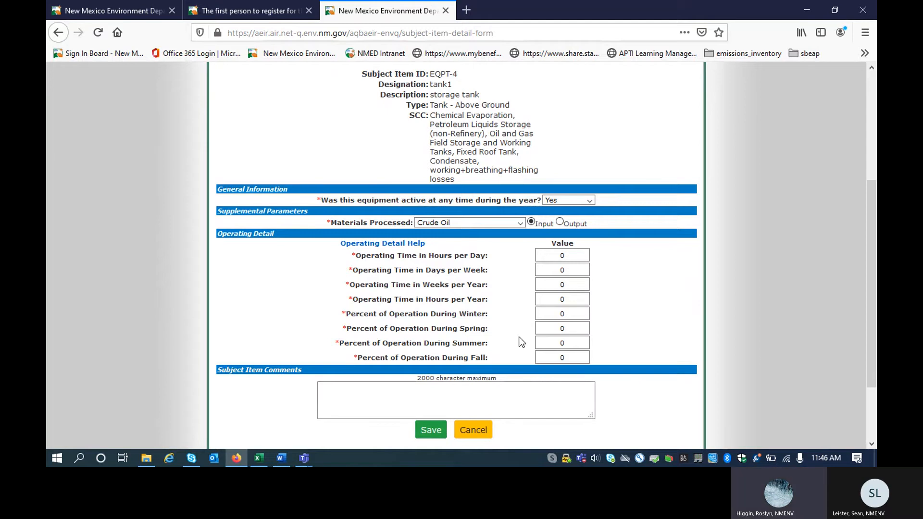
Enter the operating time as 24 hours per day, 7 days per week, 52 weeks per year and 8760 hours per year.
click(570, 254)
key(BackSpace)
text(24)
key(Tab)
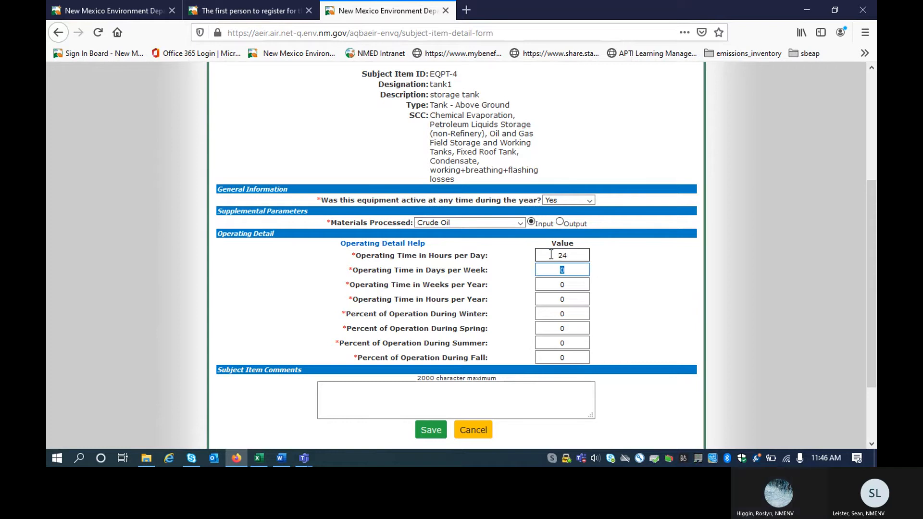
text(7)
key(Tab)
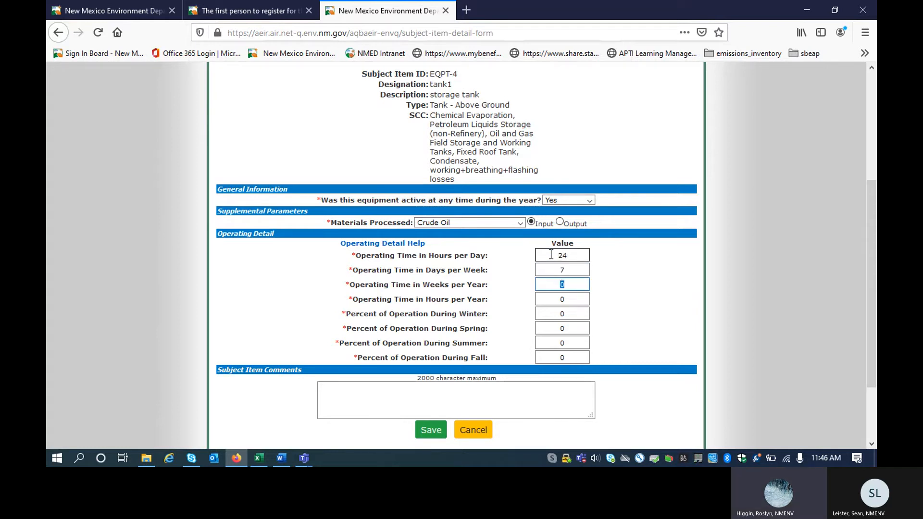
text(52)
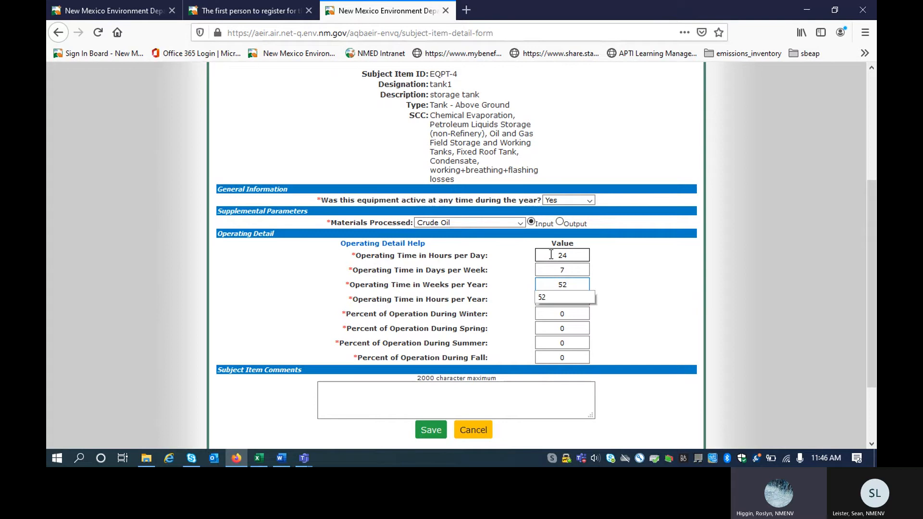
key(Tab)
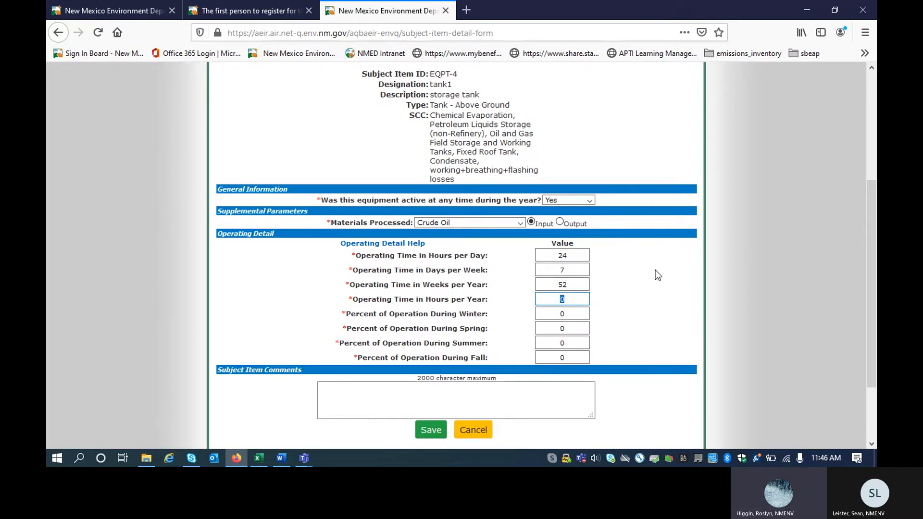
text(8)
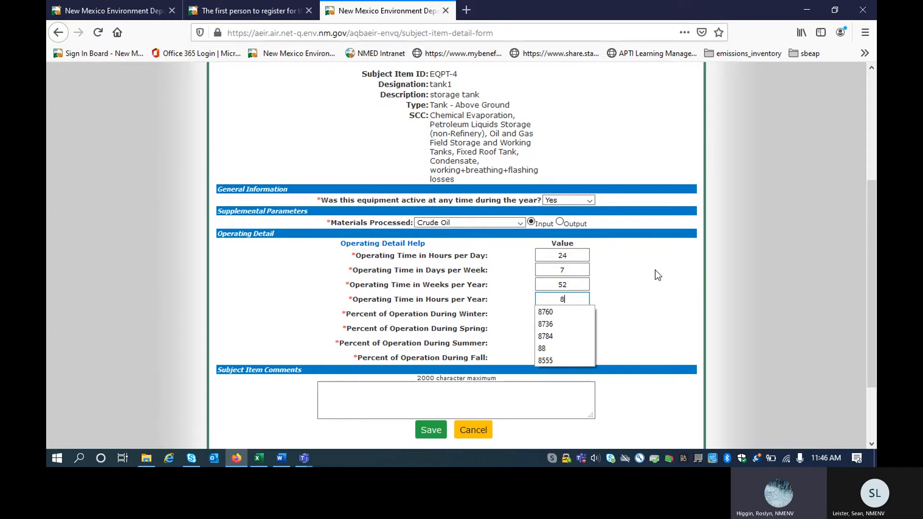
text(7)
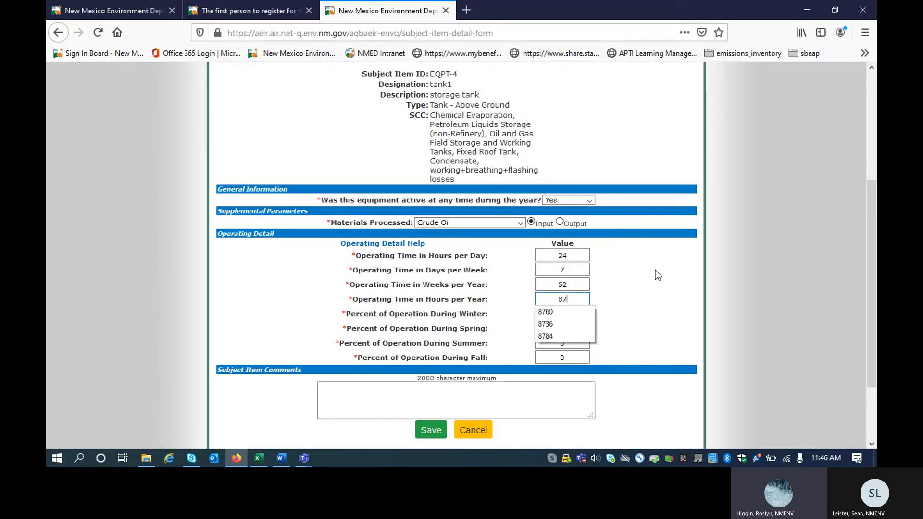
text(60)
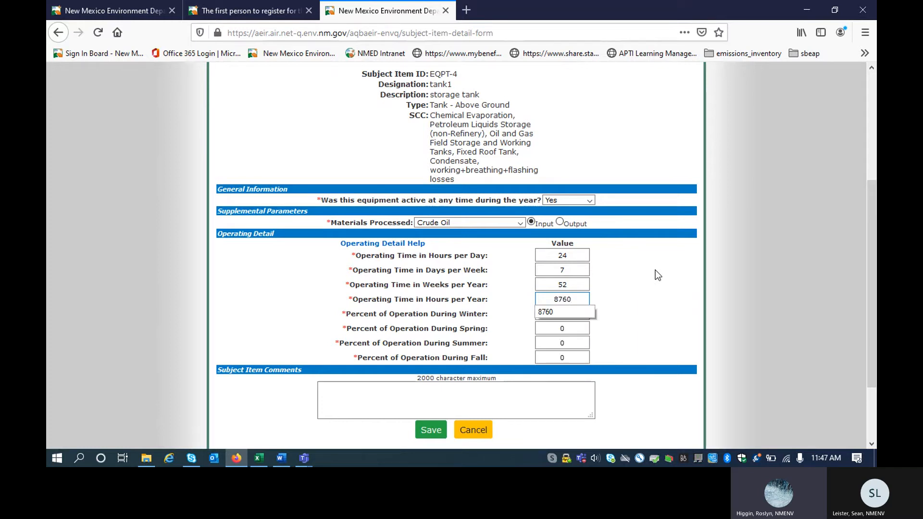
key(Escape)
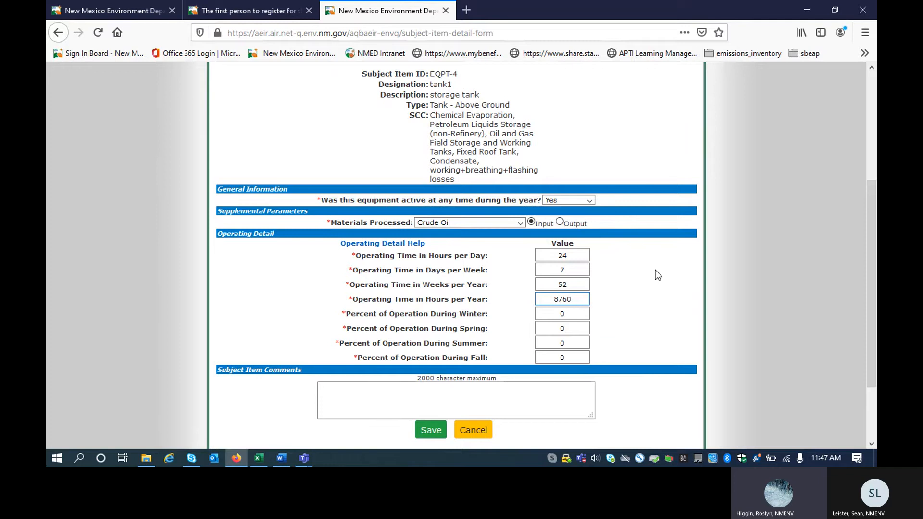
Set the percent of operation to 25 for each of winter, spring, summer and fall.
click(571, 316)
text(25)
key(Tab)
text(25)
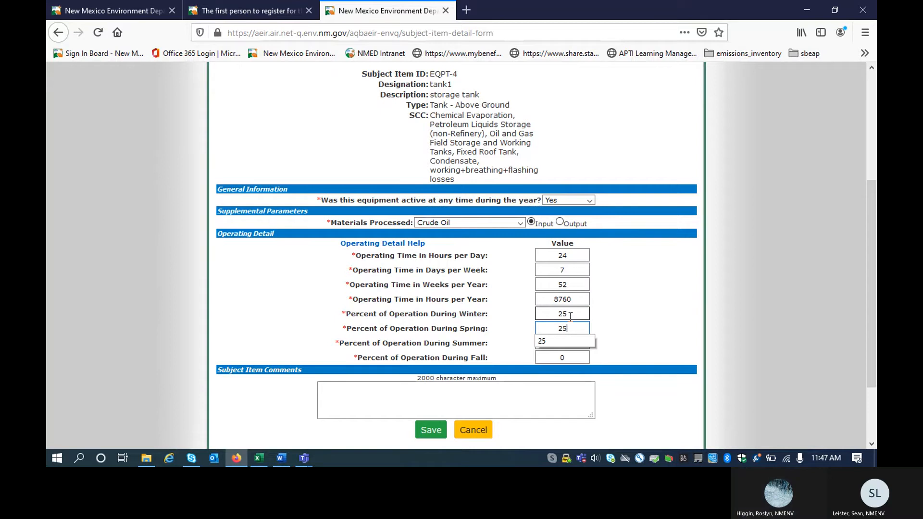
key(Tab)
text(25)
key(Tab)
text(25)
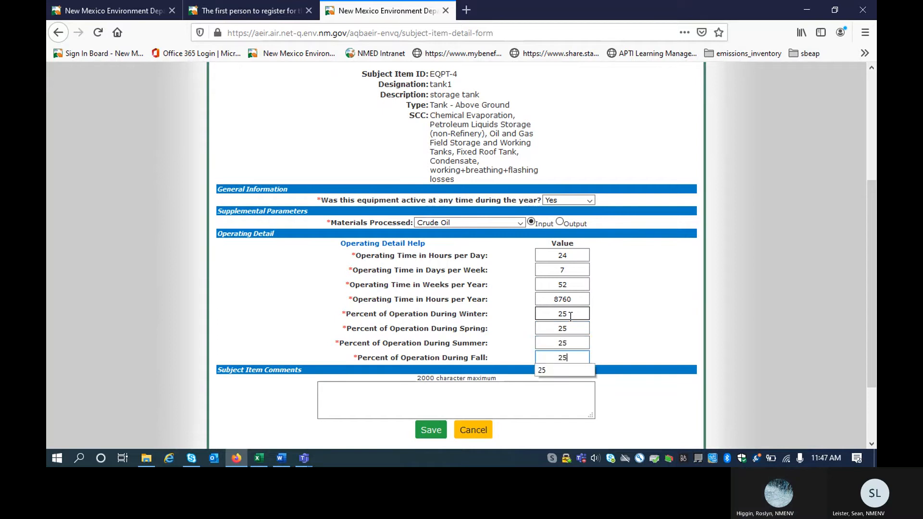
click(483, 353)
Enter "write comments here" as the subject item comment and save the detail form.
scroll(483, 353, down, 3)
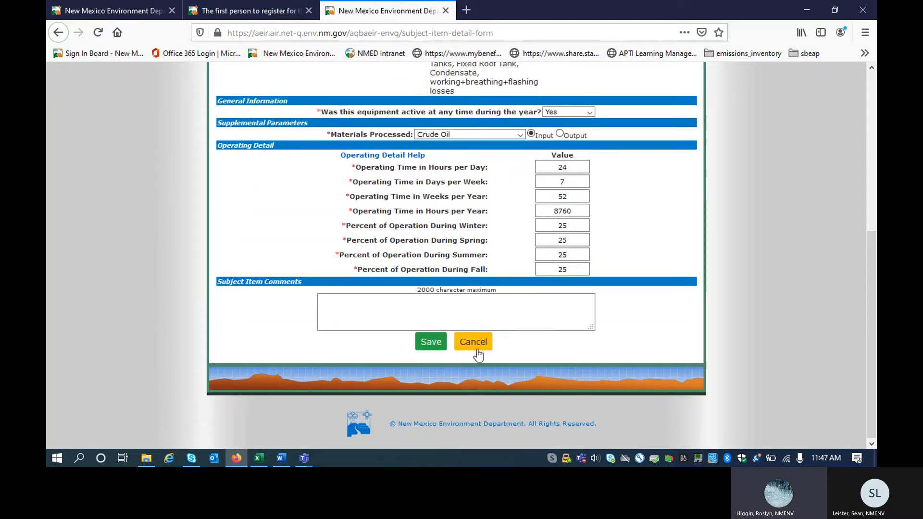
click(423, 300)
text(write)
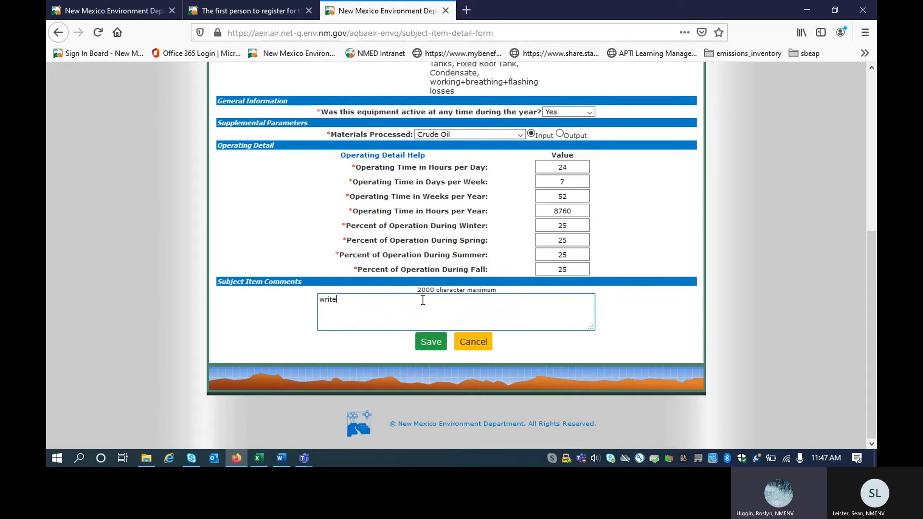
text( comments here)
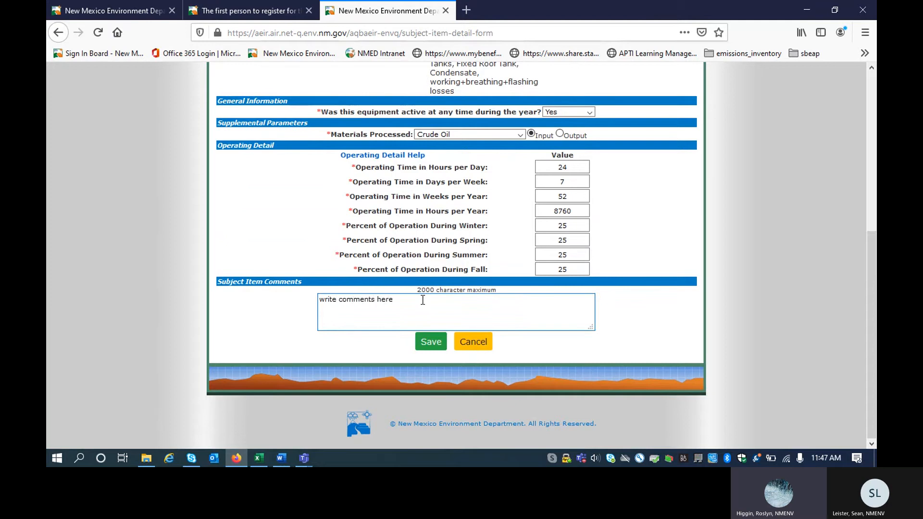
click(426, 349)
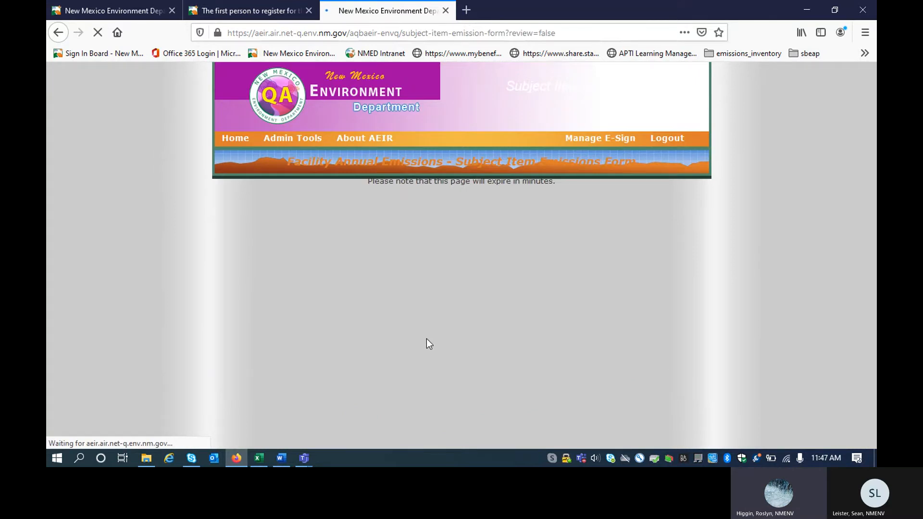
Review the required pollutants on tank1's emissions form and open the form for removing pollutants.
scroll(426, 339, down, 2)
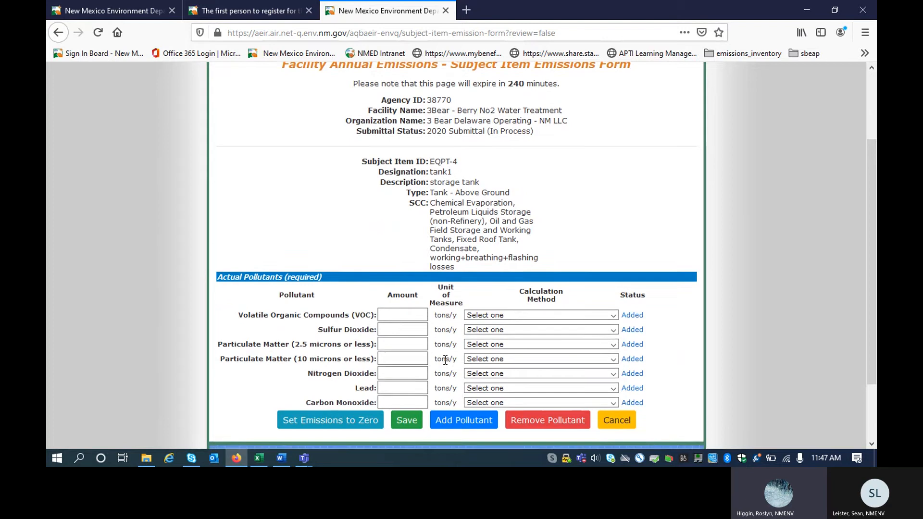
scroll(445, 359, down, 2)
scroll(445, 360, down, 2)
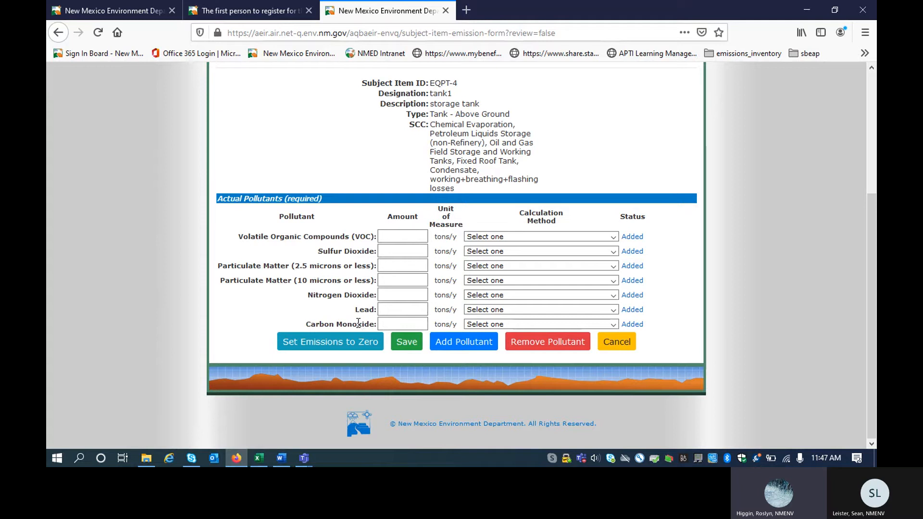
click(527, 341)
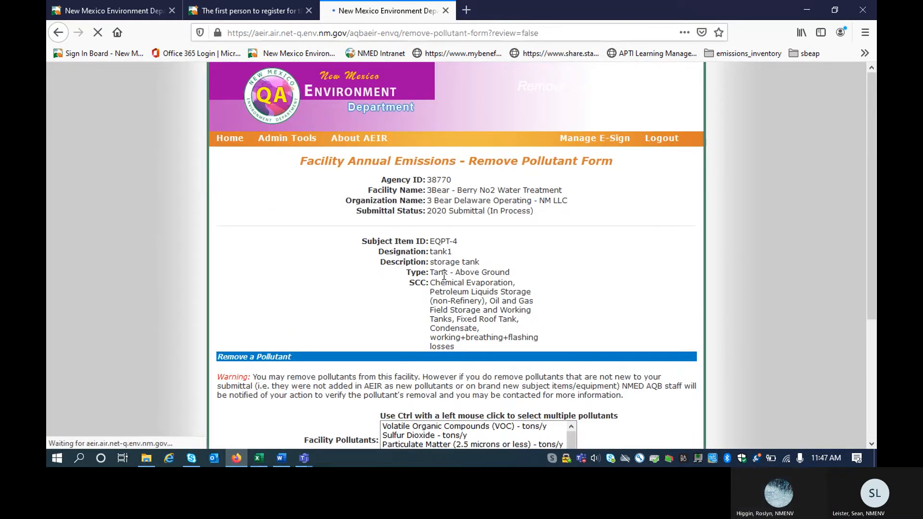
Remove sulfur dioxide, PM 2.5, PM 10, nitrogen dioxide, lead and carbon monoxide from tank1 with the reason "Unit is not a source of this pollutant".
scroll(630, 327, down, 3)
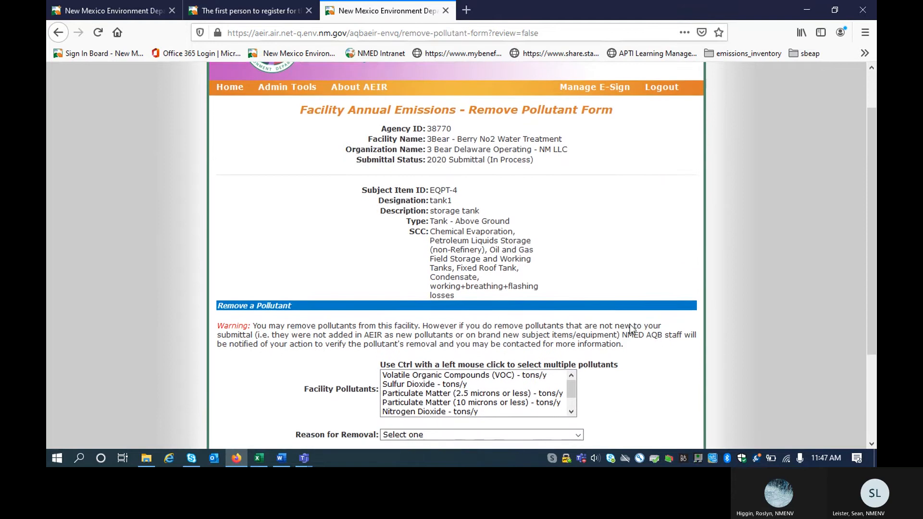
scroll(629, 325, down, 2)
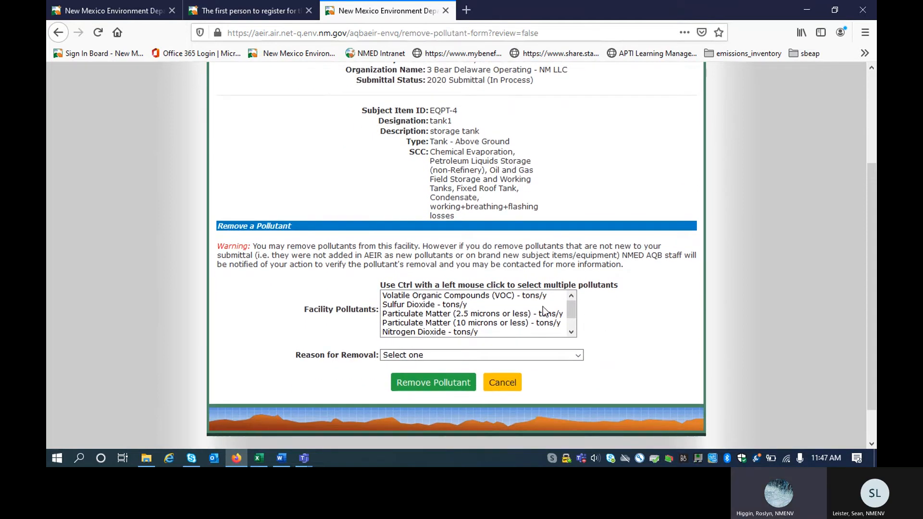
click(515, 306)
ctrl+click(512, 314)
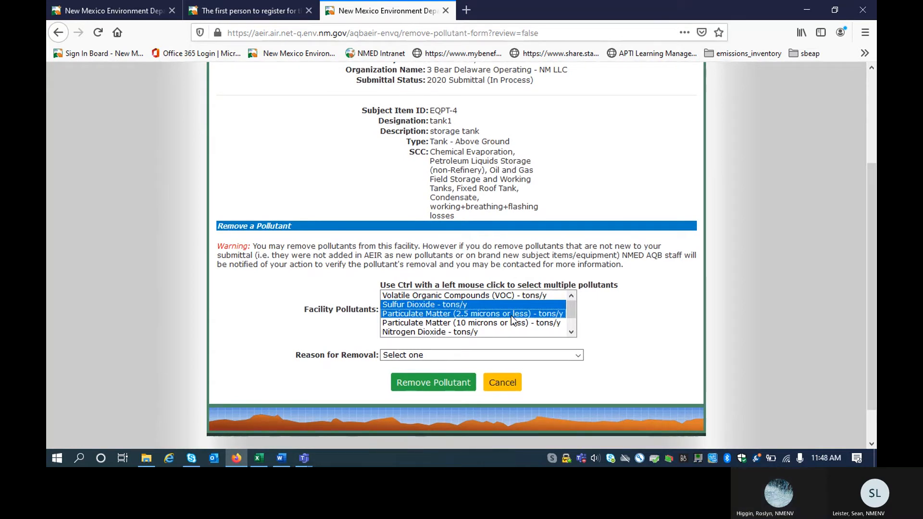
ctrl+click(512, 322)
ctrl+click(511, 331)
click(571, 332)
click(571, 332)
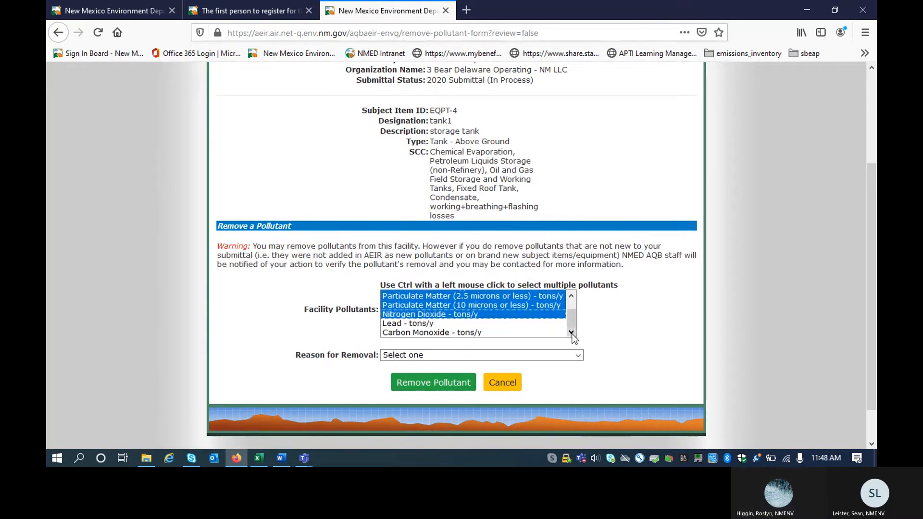
ctrl+click(491, 324)
ctrl+click(485, 332)
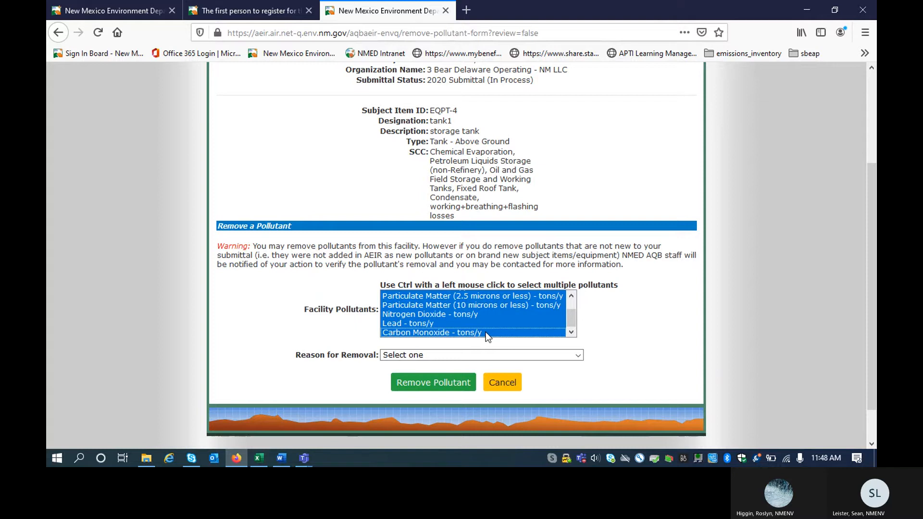
click(488, 357)
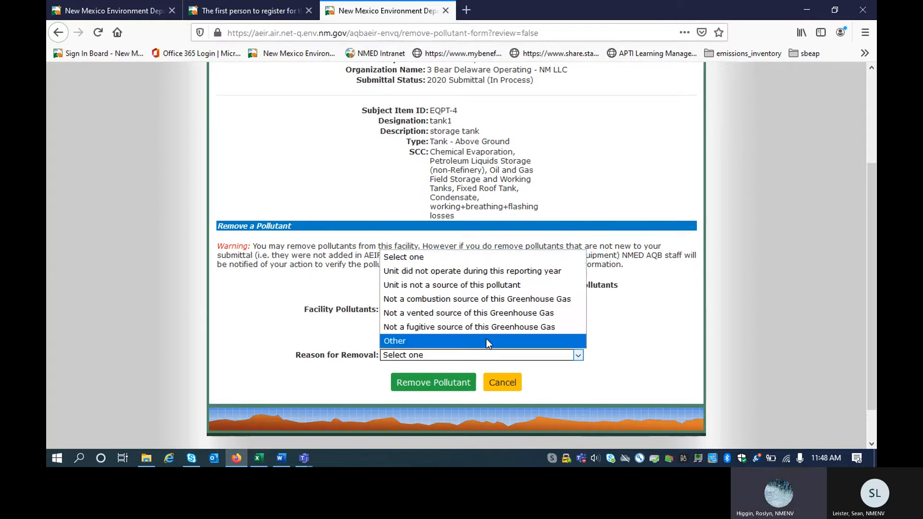
click(513, 289)
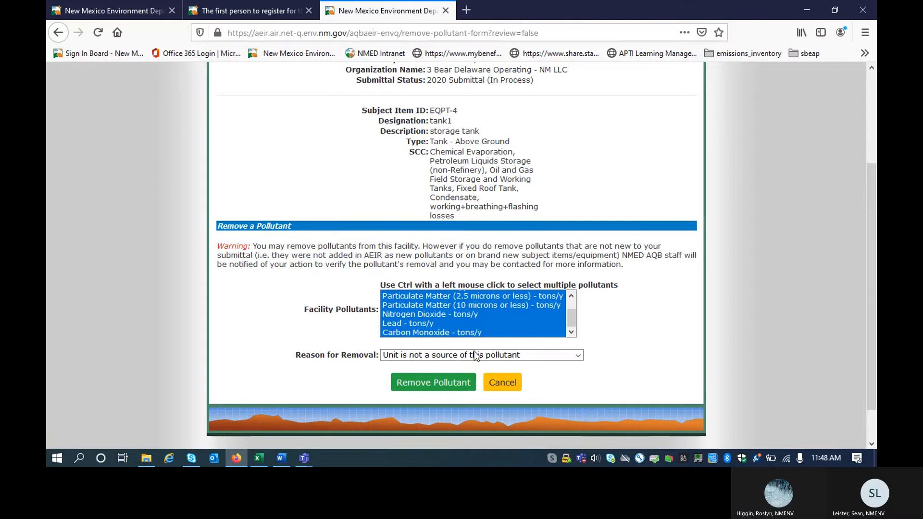
click(445, 392)
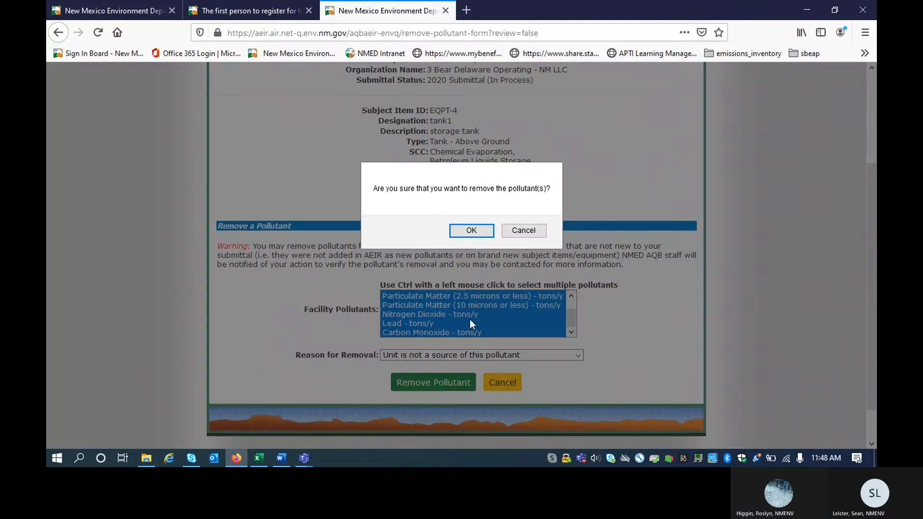
click(471, 231)
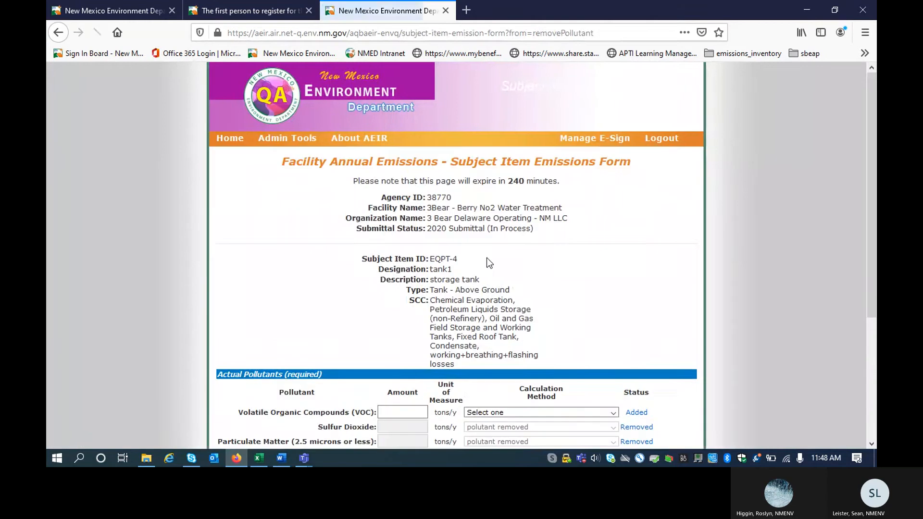
Enter 100 tons/y of Volatile Organic Compounds calculated by "EPA emission factors (e.g., AP-42)" and save tank1's emissions form.
scroll(500, 288, down, 5)
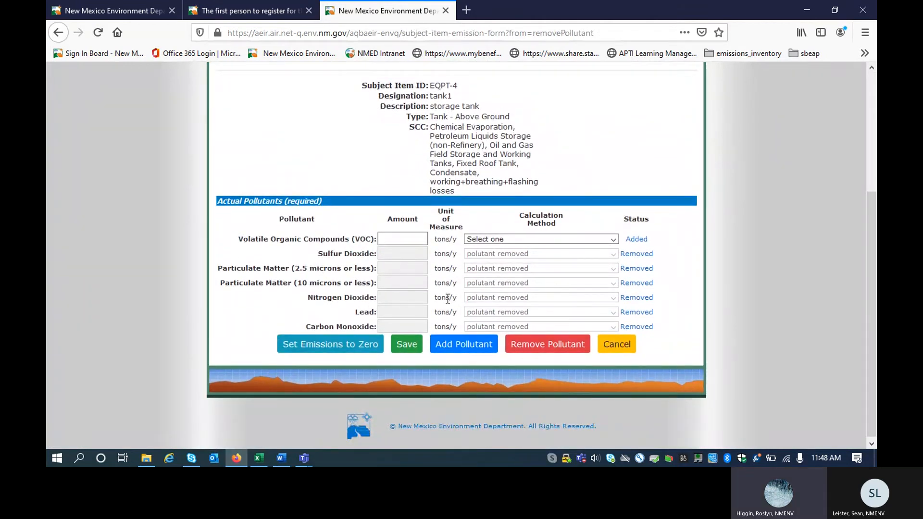
click(411, 239)
text(100)
drag(435, 240, 456, 241)
click(457, 240)
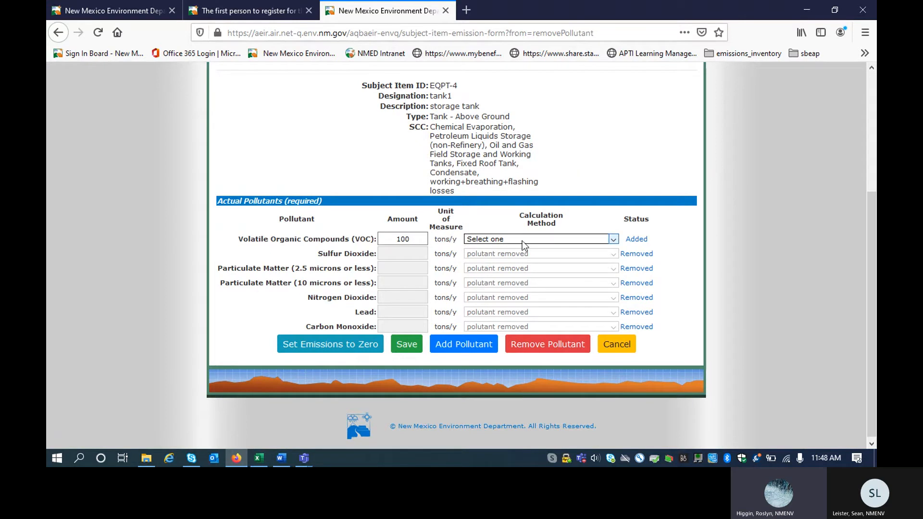
click(561, 240)
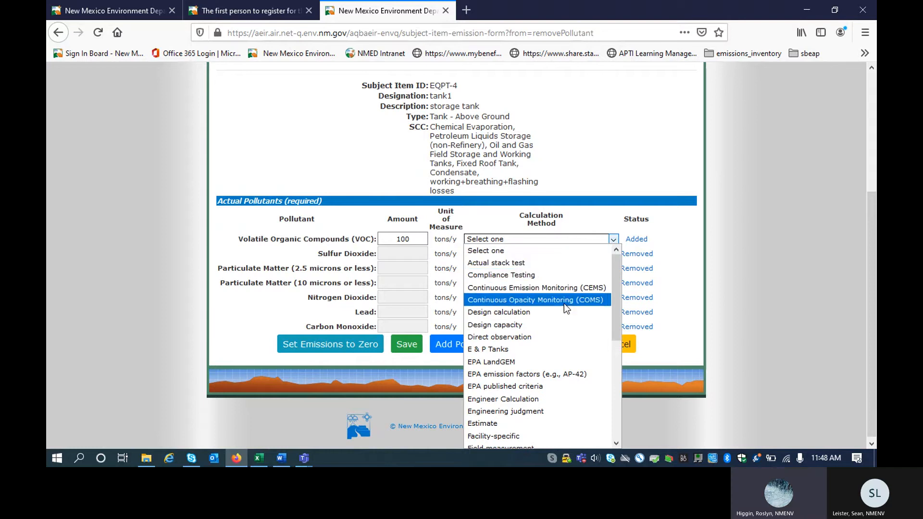
click(562, 374)
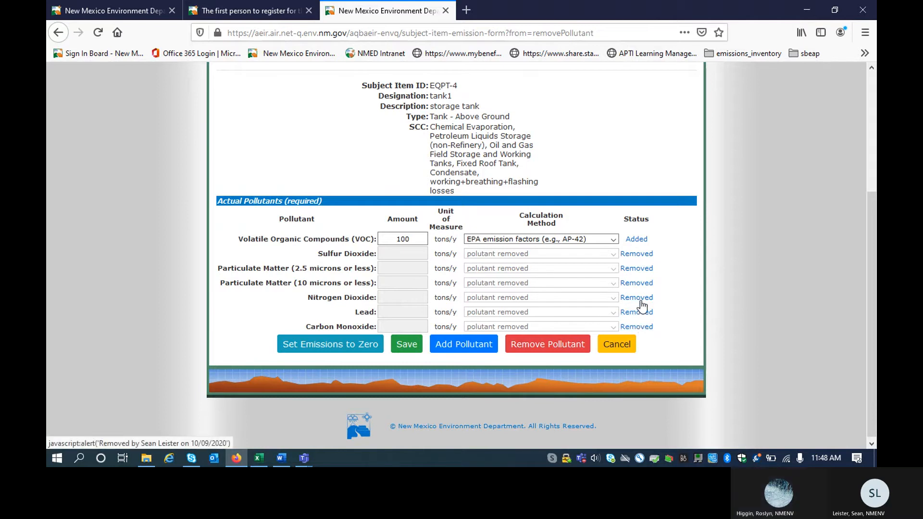
click(406, 345)
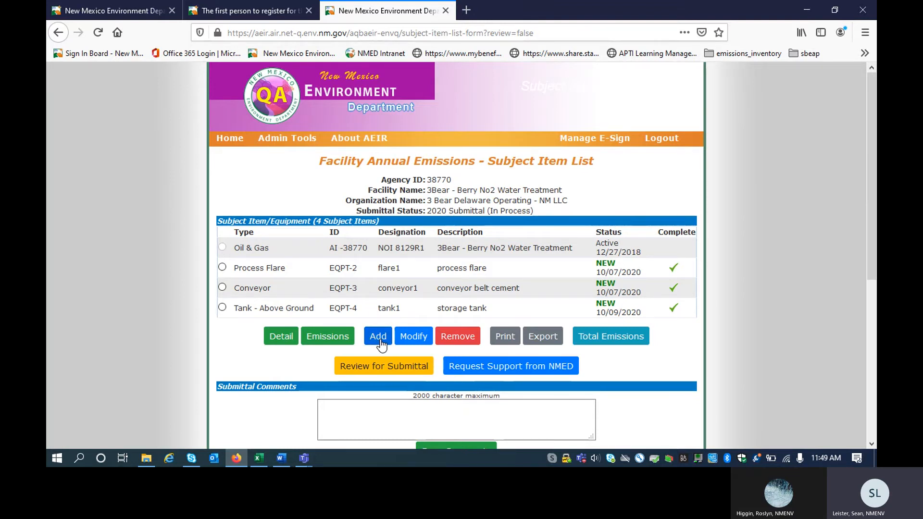
Add a new subject item with the designation haul1, the unit category Area and the unit type Unpaved roads.
click(378, 338)
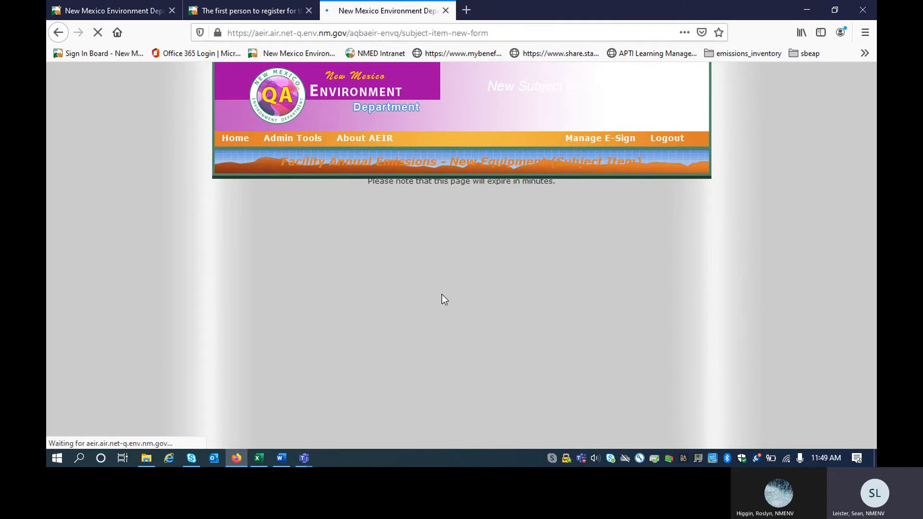
scroll(420, 191, down, 2)
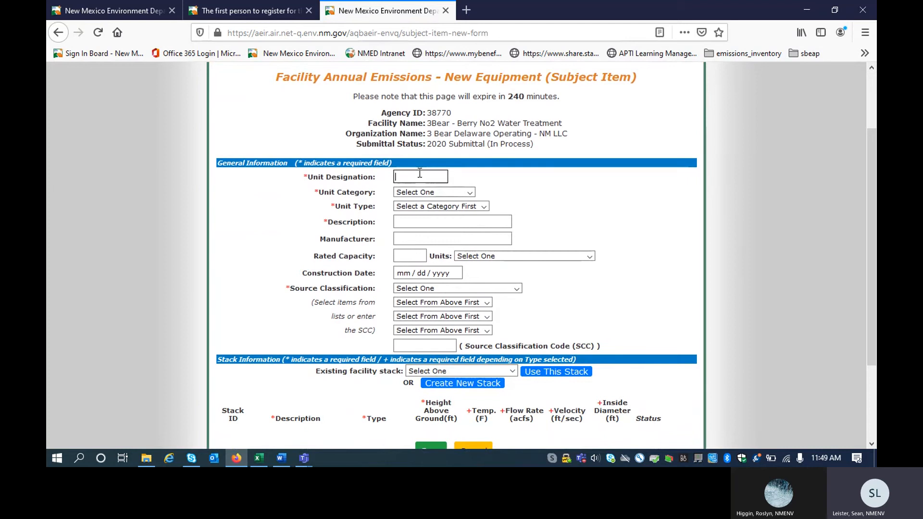
text(haul)
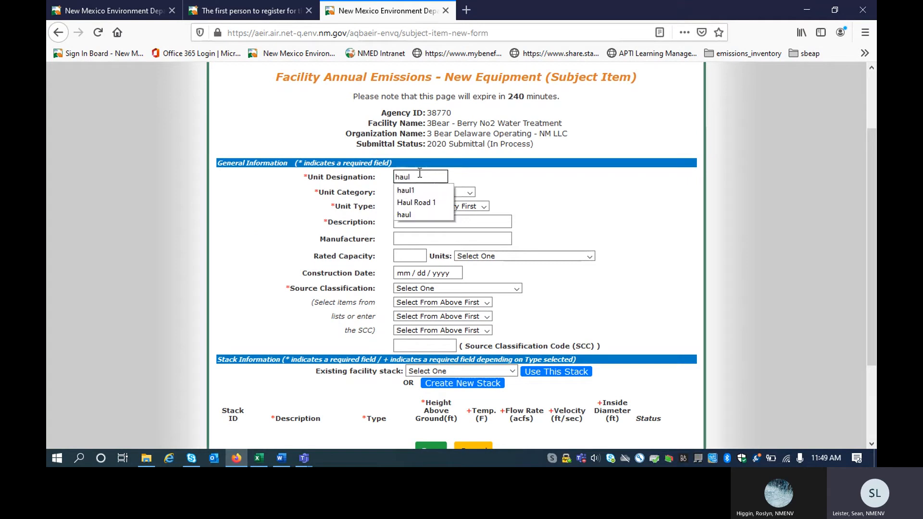
text(1)
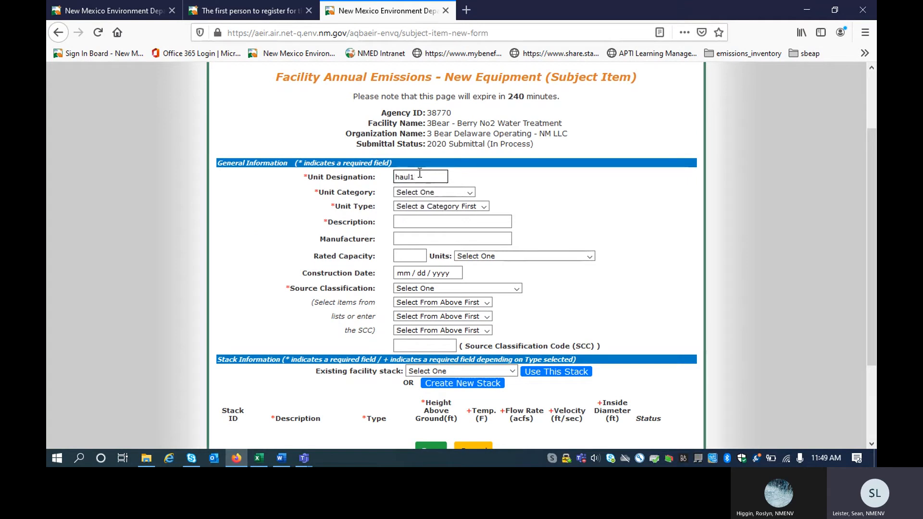
click(441, 193)
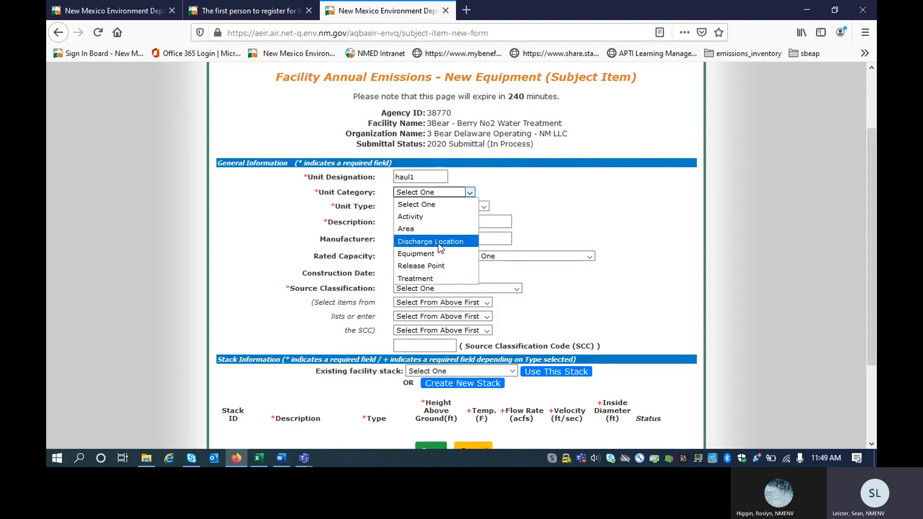
click(438, 228)
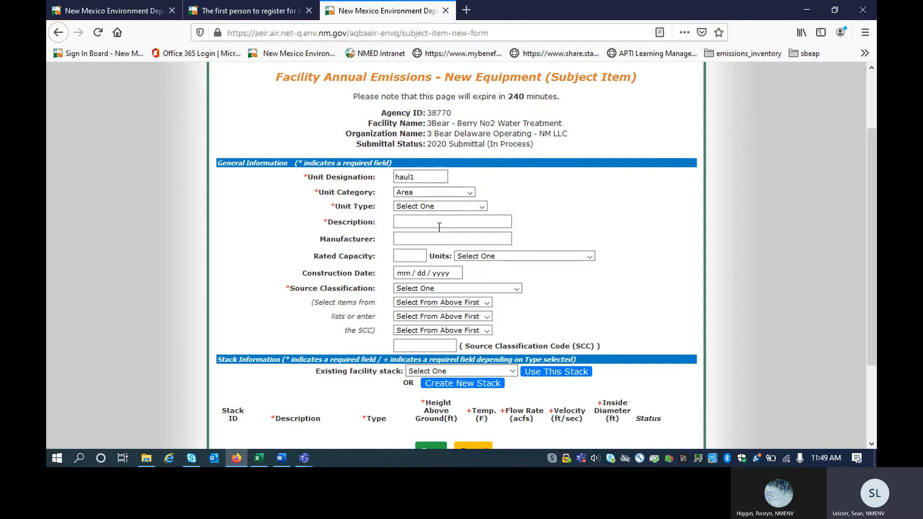
click(443, 208)
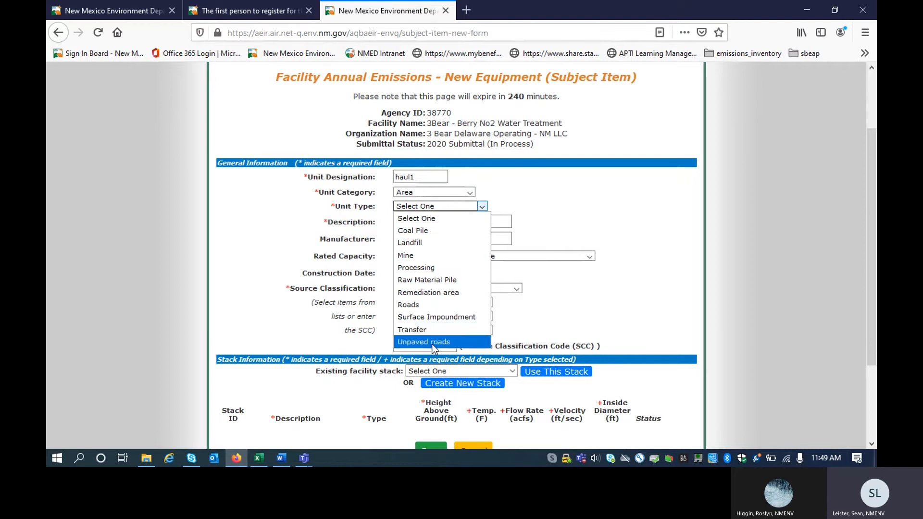
click(439, 341)
Describe the new haul1 unit as "Haul road around facility".
click(435, 222)
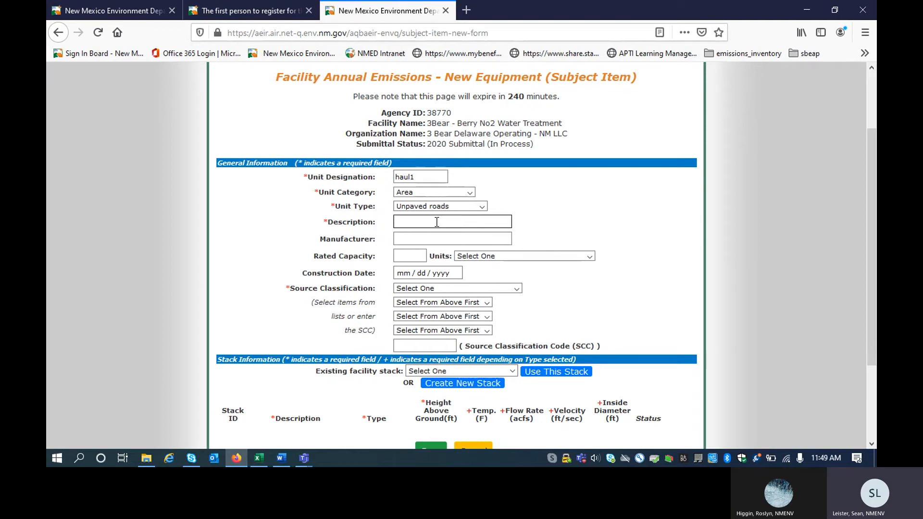
text(haul)
key(Down)
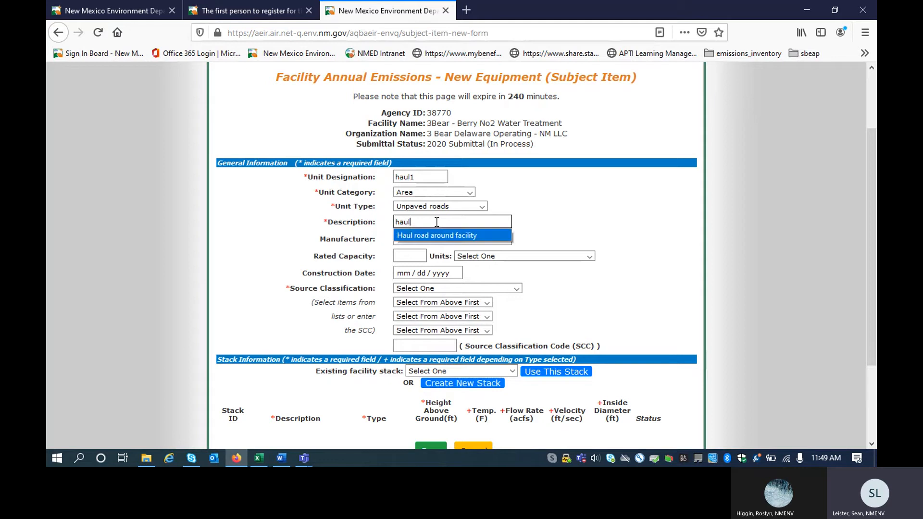
key(Return)
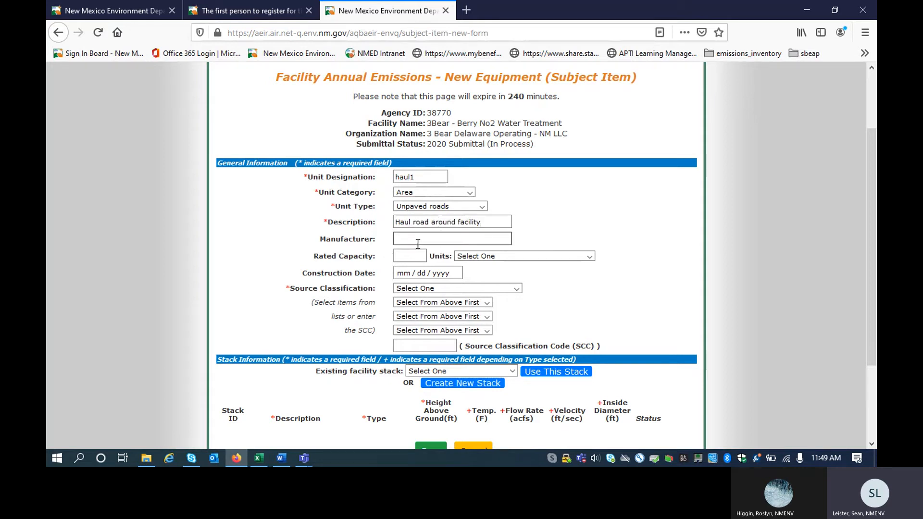
Set the construction date of haul1 to 04/16/2019.
click(414, 274)
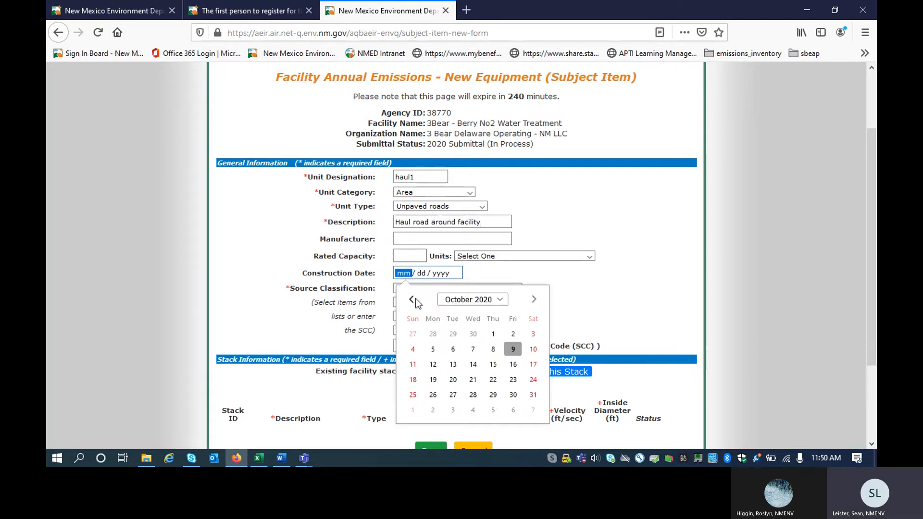
click(411, 299)
click(411, 299)
click(412, 299)
click(411, 299)
click(412, 299)
click(415, 298)
click(415, 299)
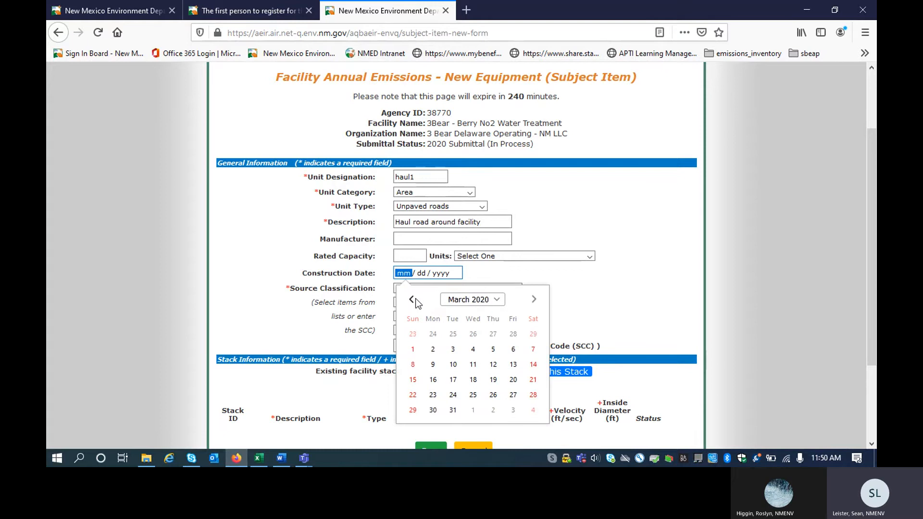
click(415, 299)
click(415, 299)
click(415, 298)
click(415, 299)
click(415, 299)
click(415, 299)
click(415, 299)
click(415, 299)
click(415, 299)
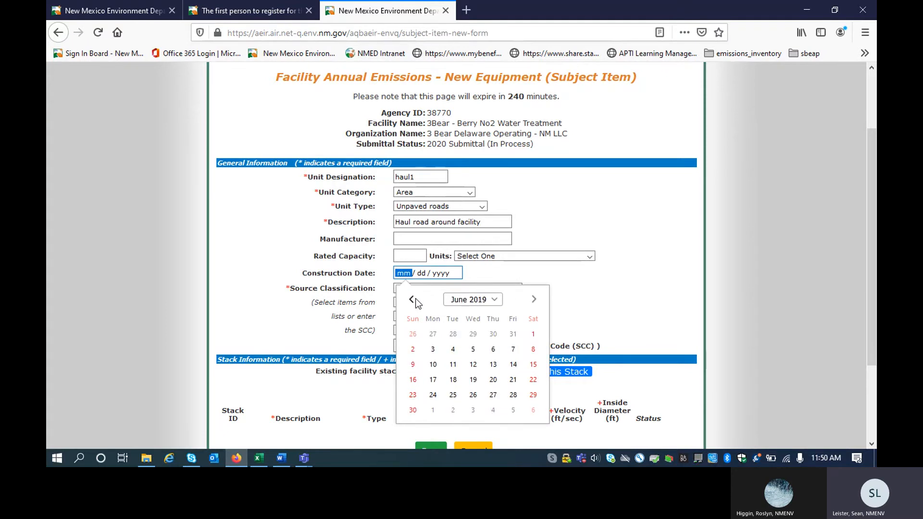
click(415, 299)
click(415, 299)
click(452, 365)
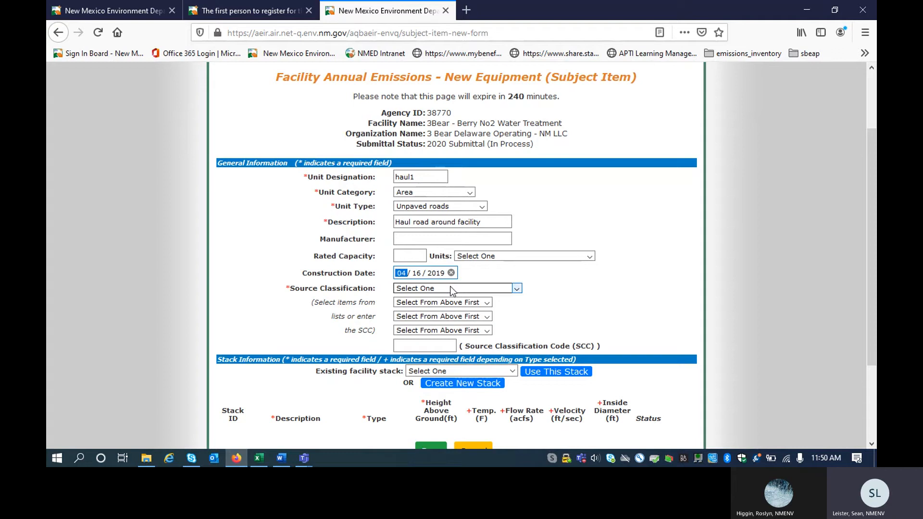
Set haul1's source classification to 3 - Industrial Processes, 10 - Oil and Gas Production, 888 - Fugitive Emissions, 11 - Fugitive Emissions.
click(490, 287)
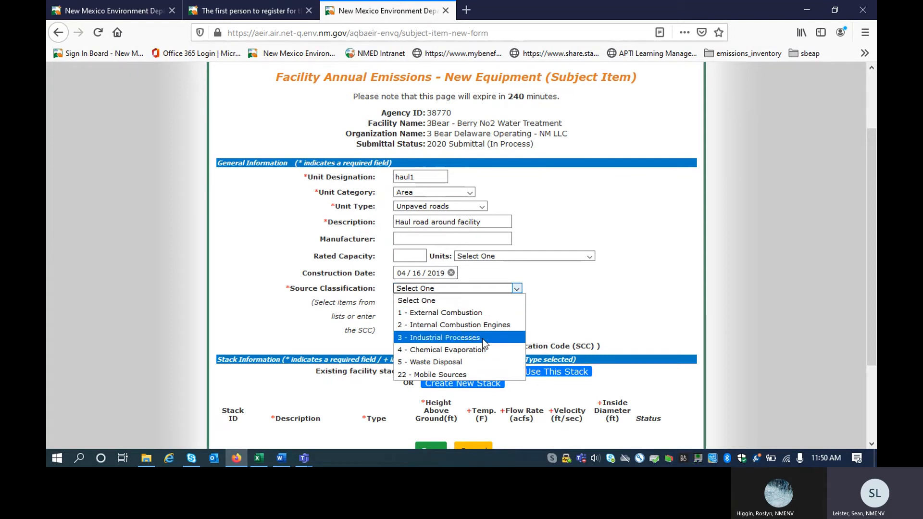
click(483, 342)
click(483, 304)
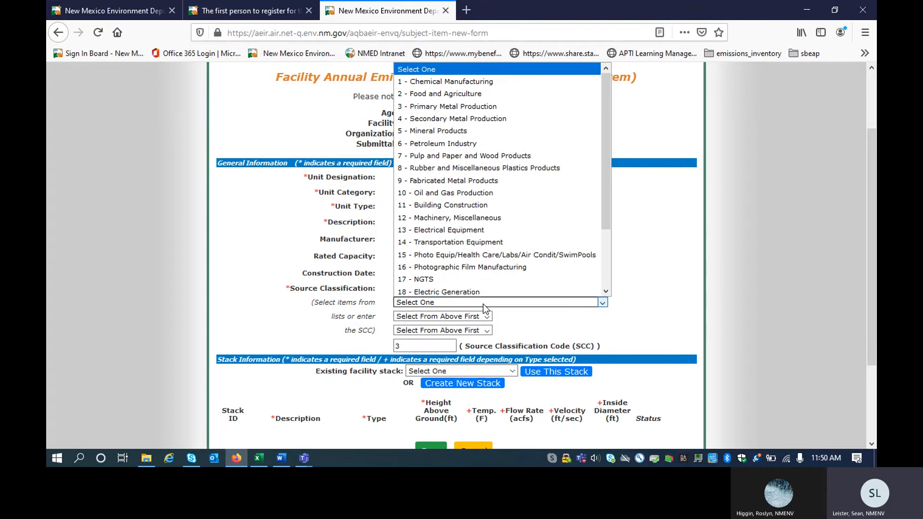
click(481, 195)
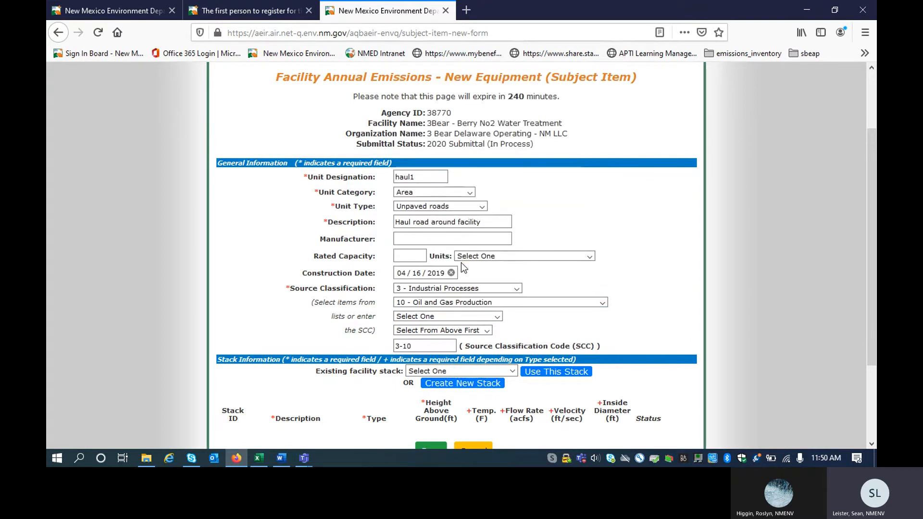
click(457, 315)
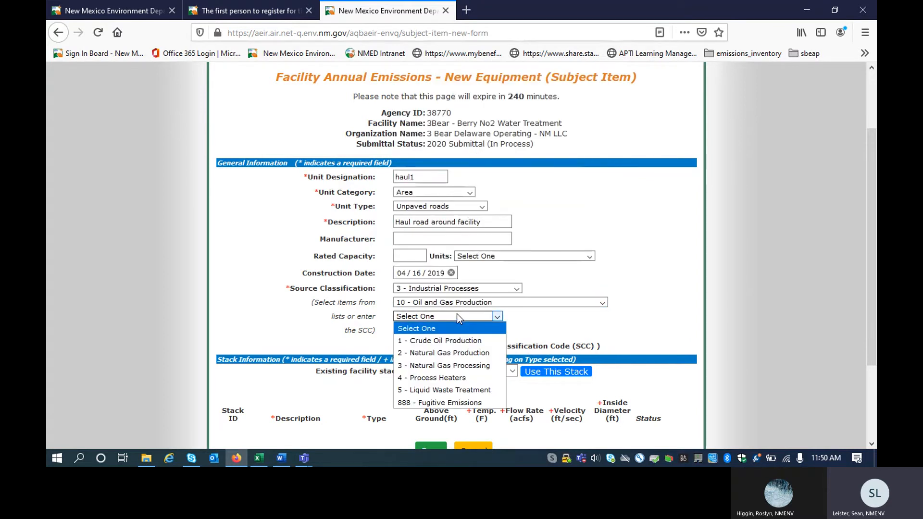
click(458, 403)
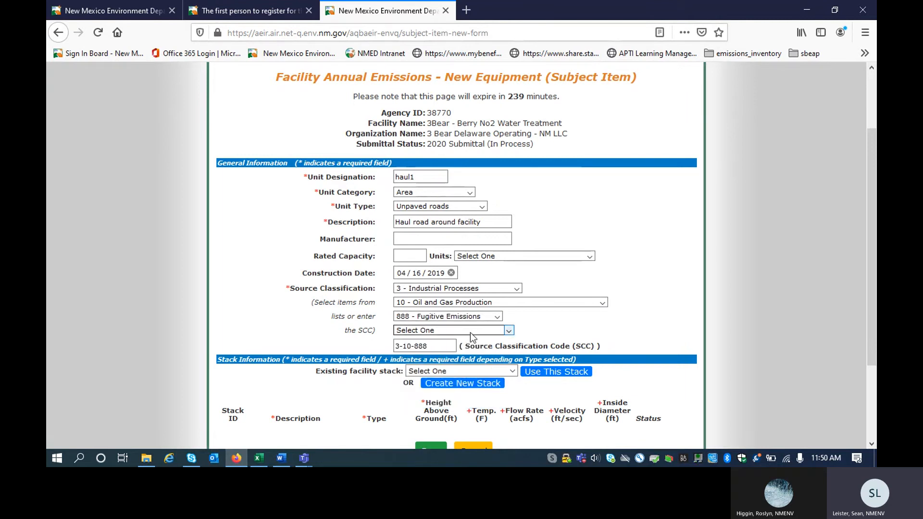
click(472, 332)
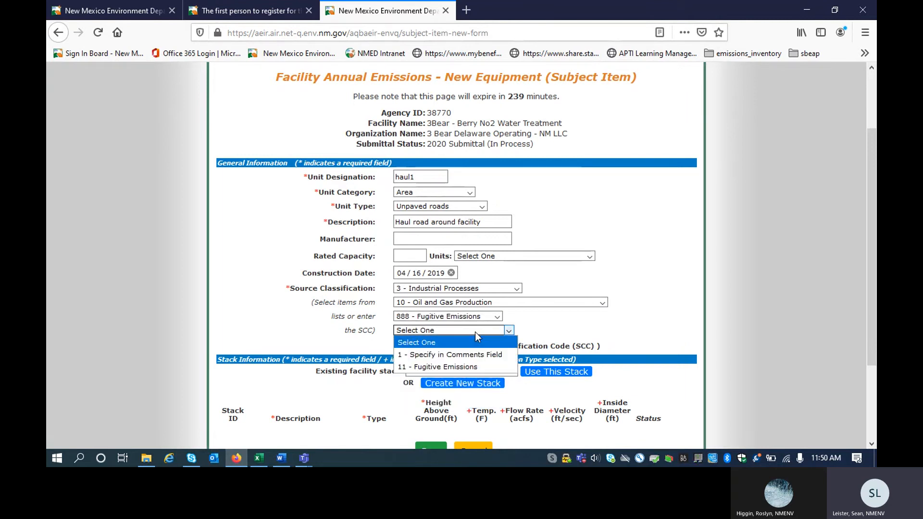
click(467, 368)
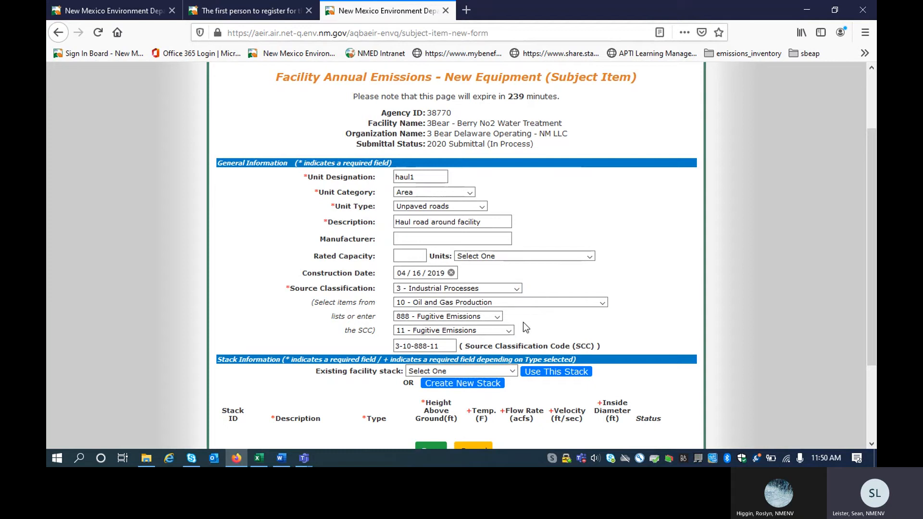
Create a new stack for the haul1 unit and set its type to Fugitive.
drag(454, 346, 390, 343)
scroll(373, 342, down, 3)
click(302, 326)
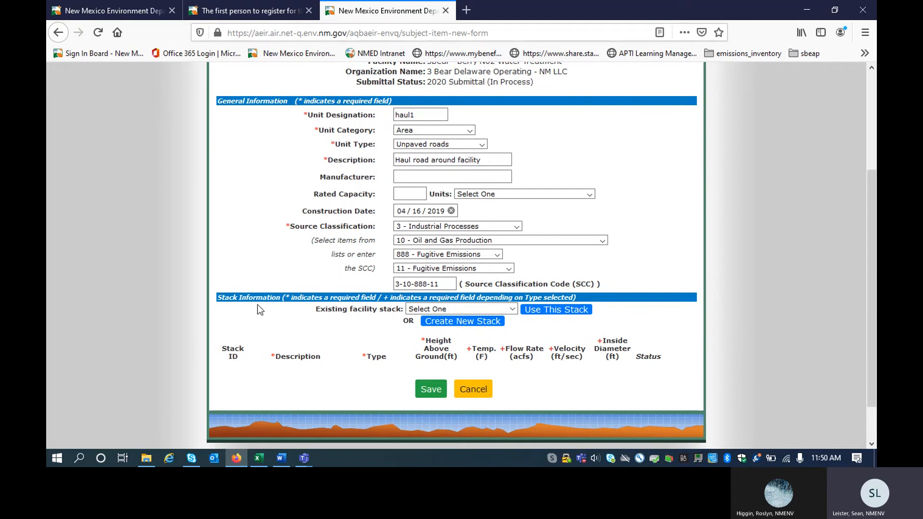
click(475, 324)
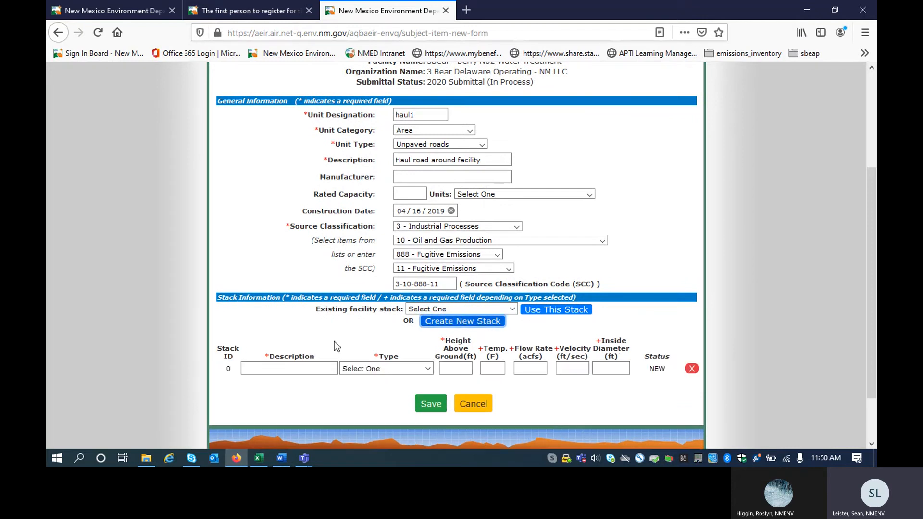
click(408, 368)
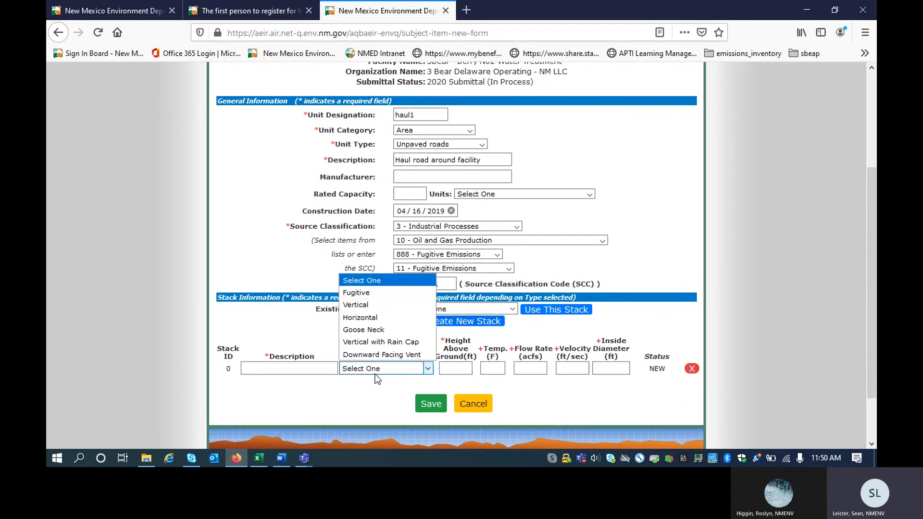
click(390, 299)
Describe the new fugitive stack as "stack for haul1" and save the new haul1 subject item.
click(280, 369)
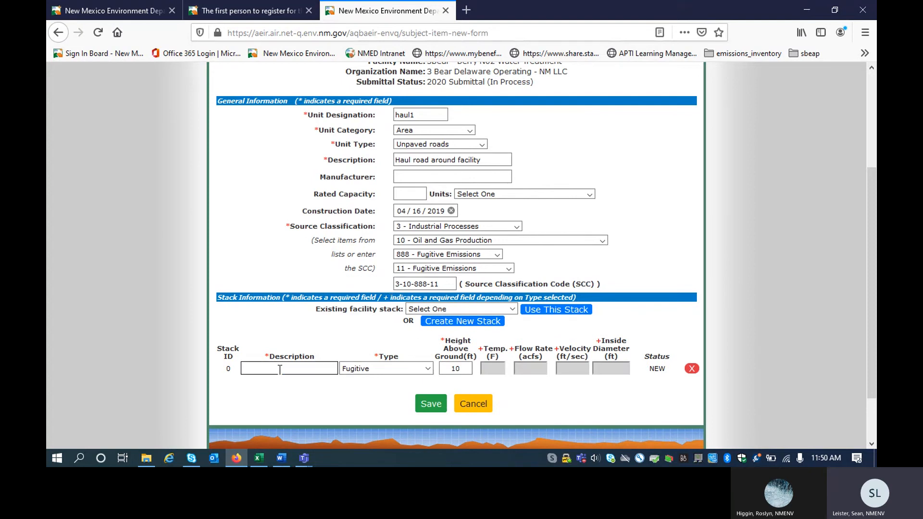
text(stack)
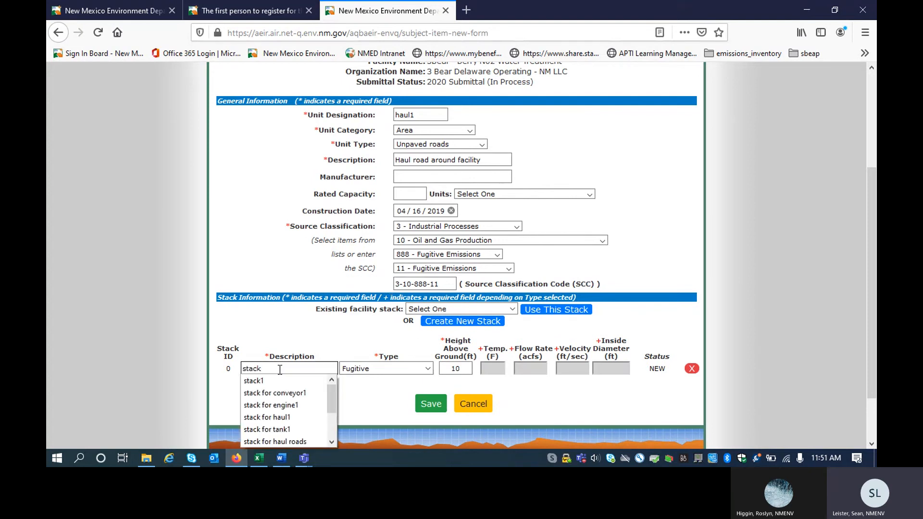
text( for haul1)
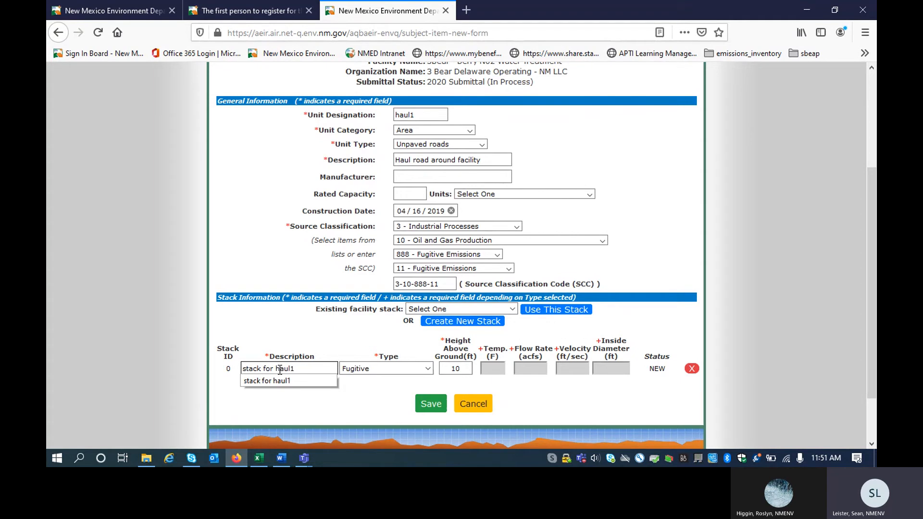
click(315, 358)
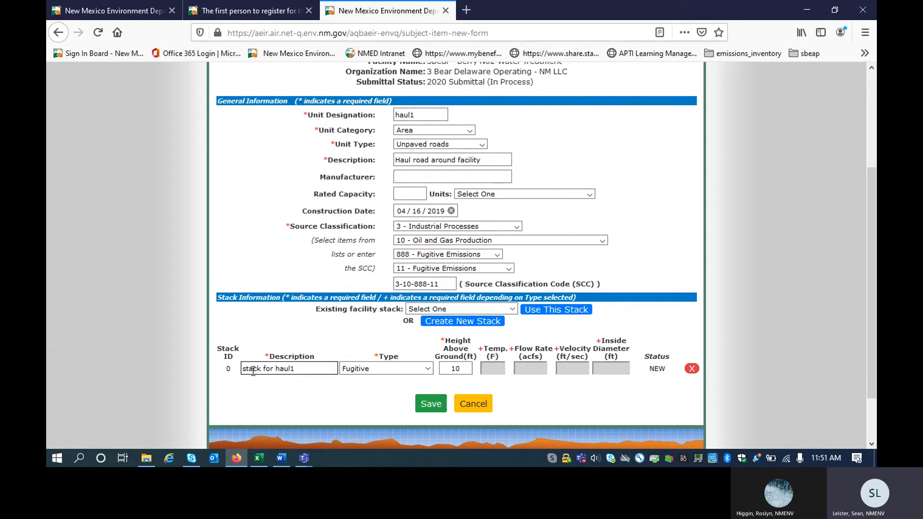
double_click(278, 369)
drag(278, 369, 237, 369)
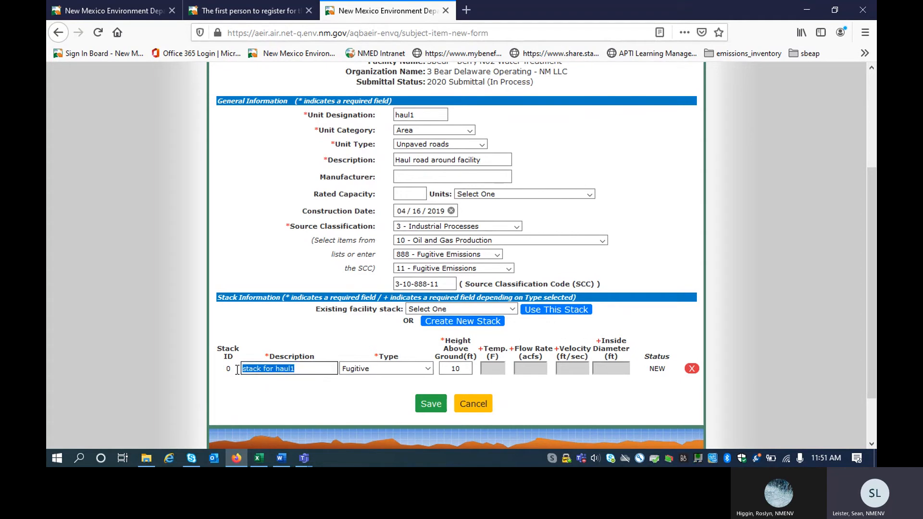
click(306, 388)
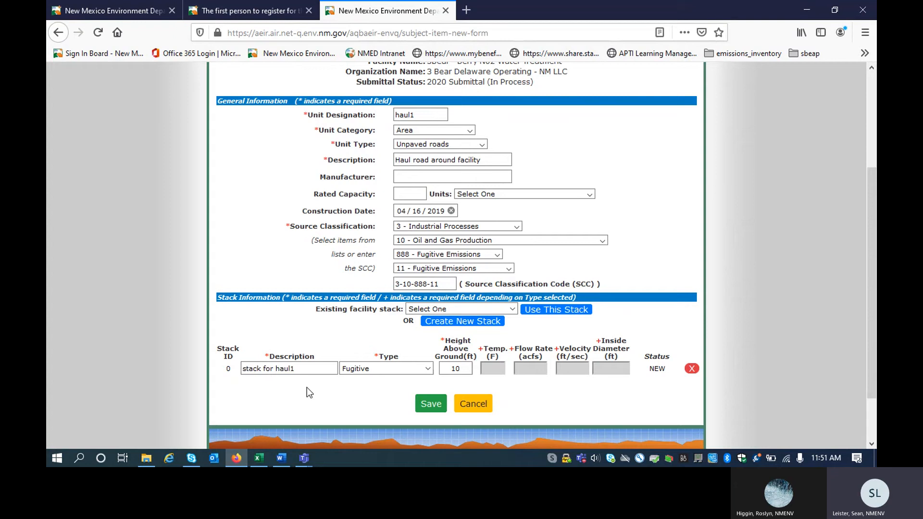
drag(468, 369, 427, 367)
click(500, 365)
click(432, 404)
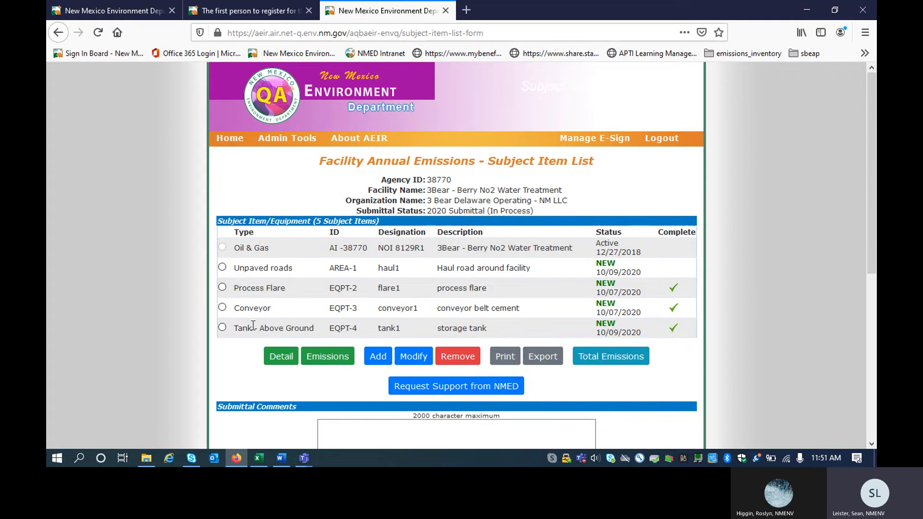
Open the detail form of the haul1 unpaved road and mark the equipment as active during the year.
click(222, 267)
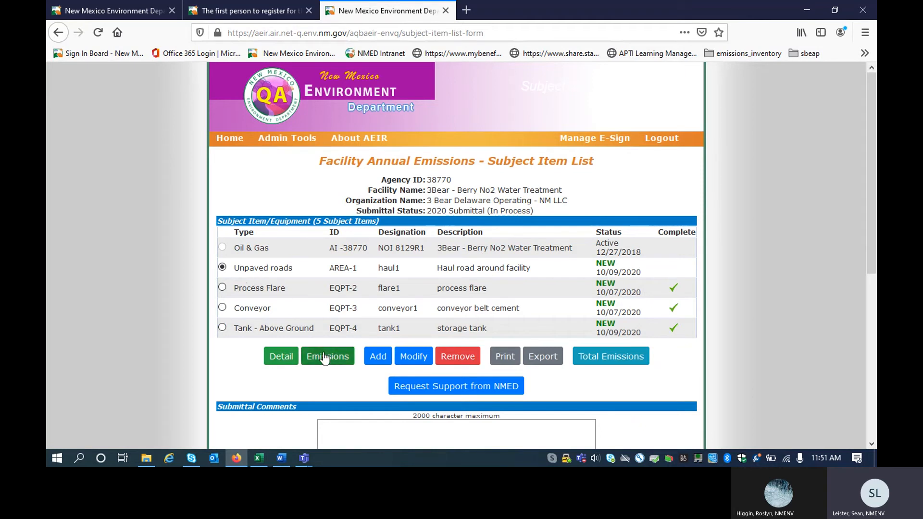
click(287, 358)
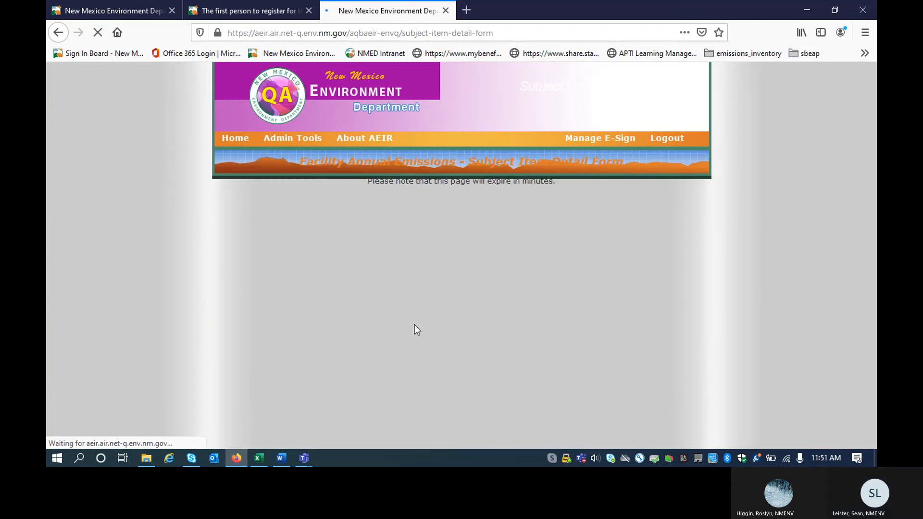
scroll(492, 330, down, 3)
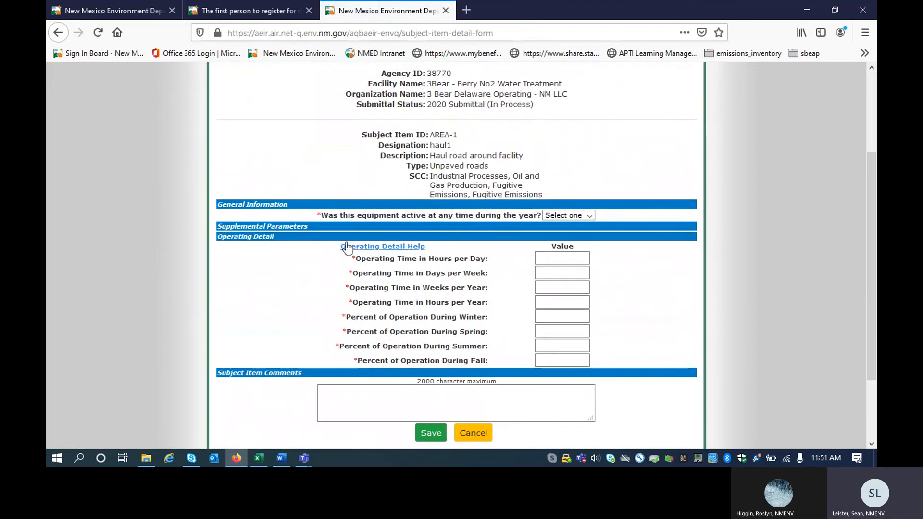
drag(220, 223, 304, 226)
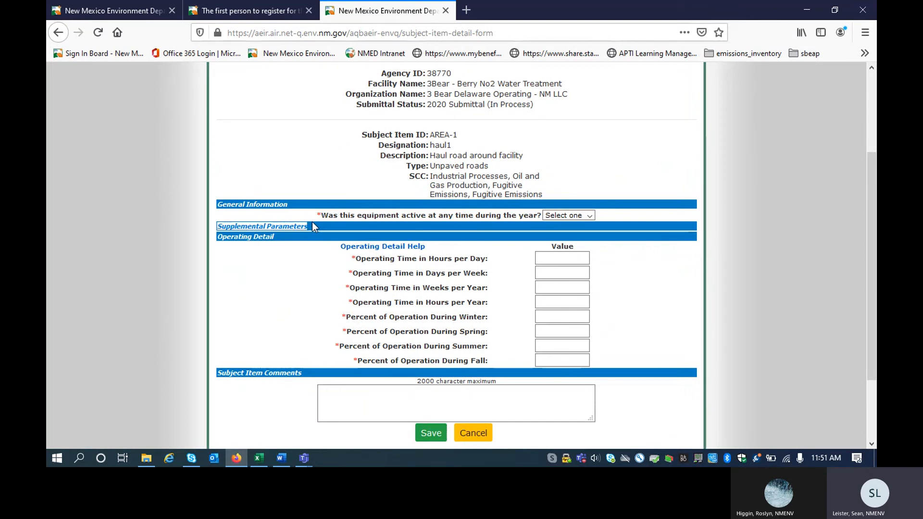
click(357, 227)
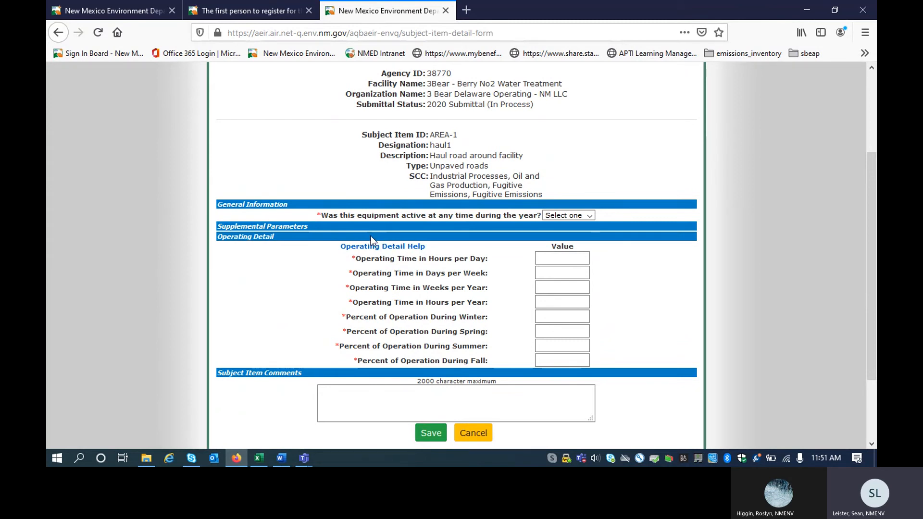
click(572, 215)
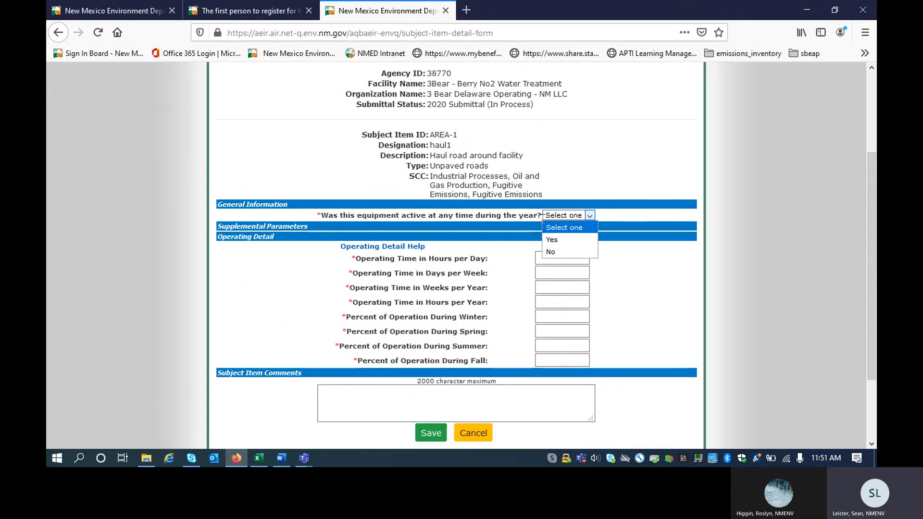
click(552, 239)
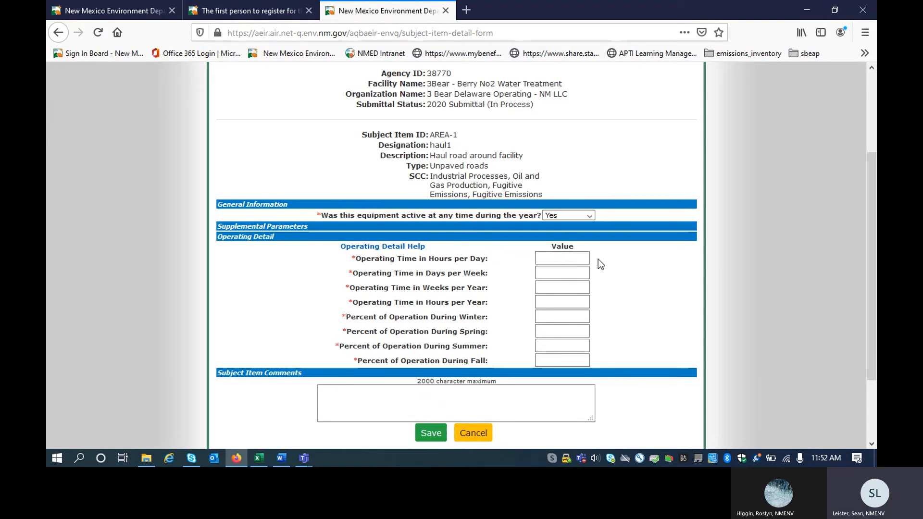
Set haul1's operating time to 24 hours per day, 7 days per week, 52 weeks per year and 8760 hours per year.
text(24)
key(Tab)
text(7)
key(Tab)
text(52)
key(Tab)
text(87)
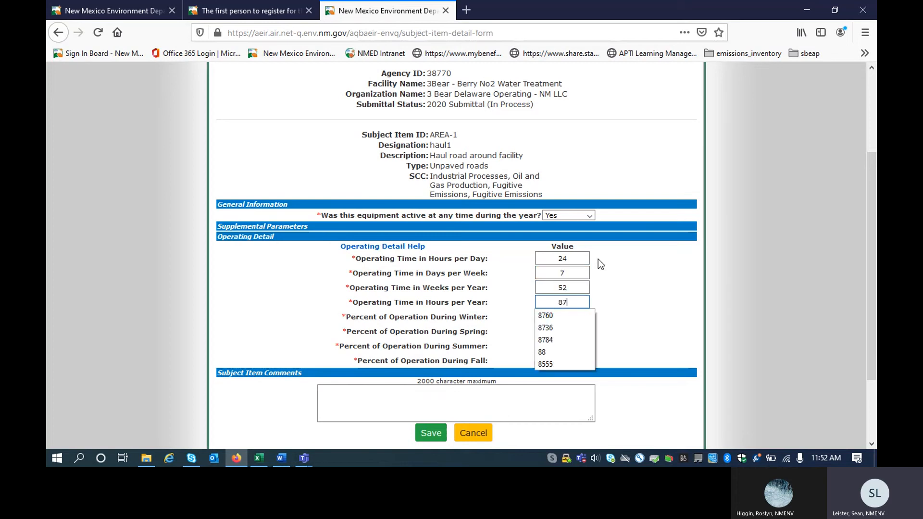
text(60)
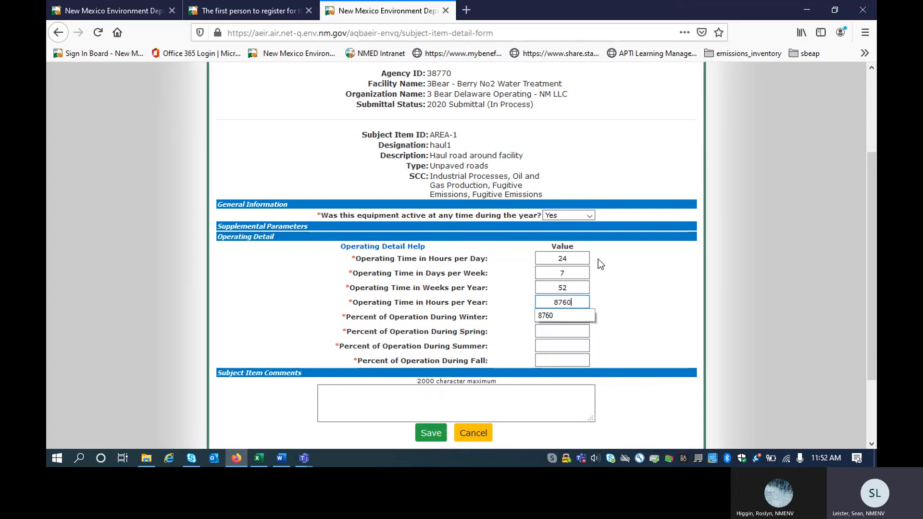
click(638, 317)
Set haul1's percent of operation to 25 for each of winter, spring, summer and fall.
click(563, 318)
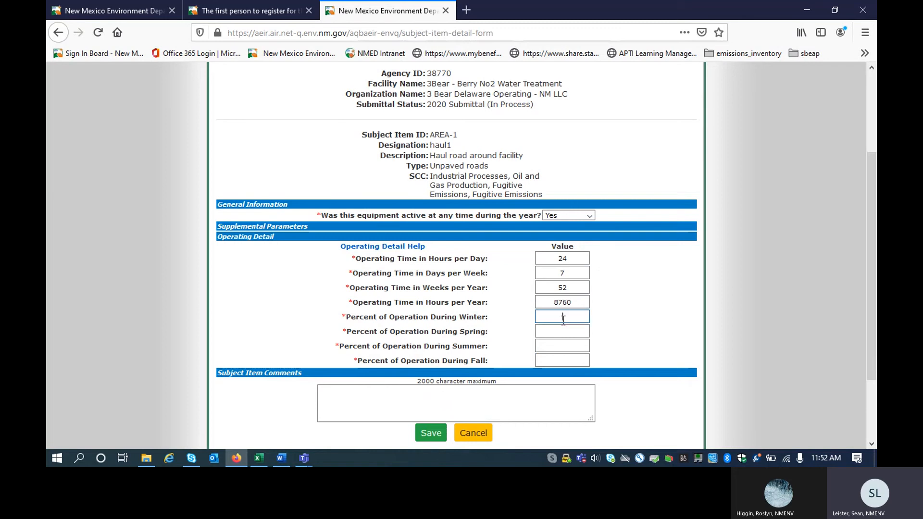
text(25)
key(Tab)
text(25)
key(Tab)
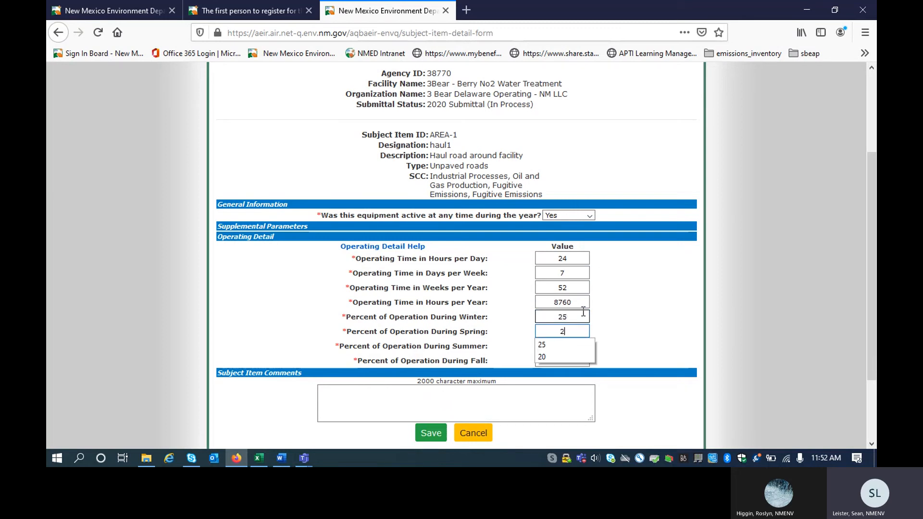
text(25)
key(Tab)
text(25)
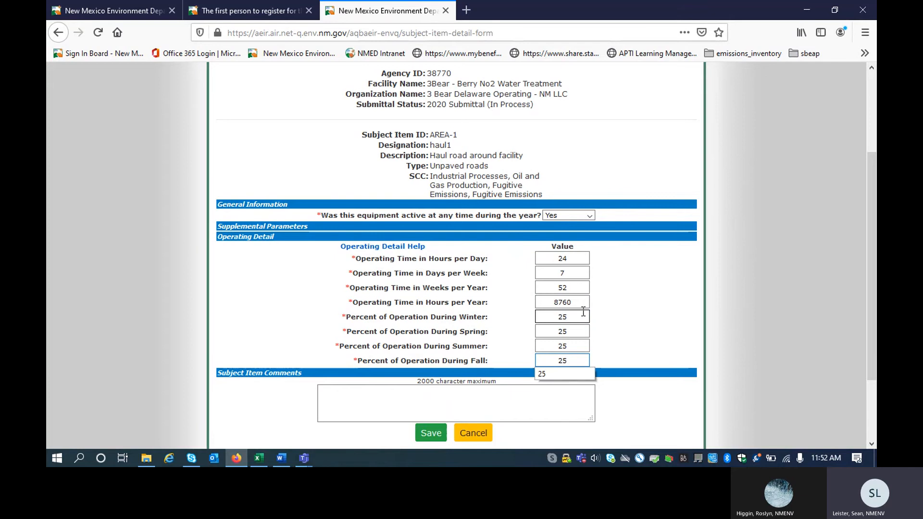
Enter "comments" as haul1's subject item comment and save the operating details.
click(542, 386)
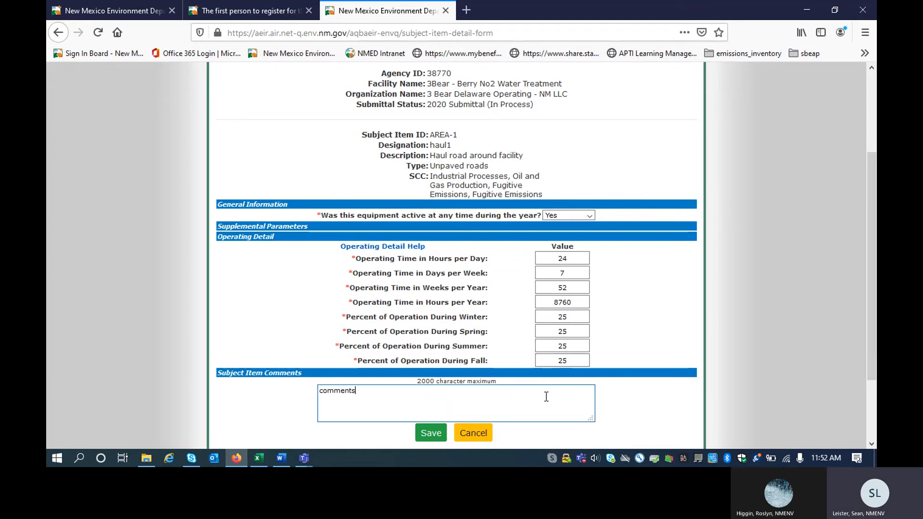
scroll(542, 394, down, 3)
click(432, 342)
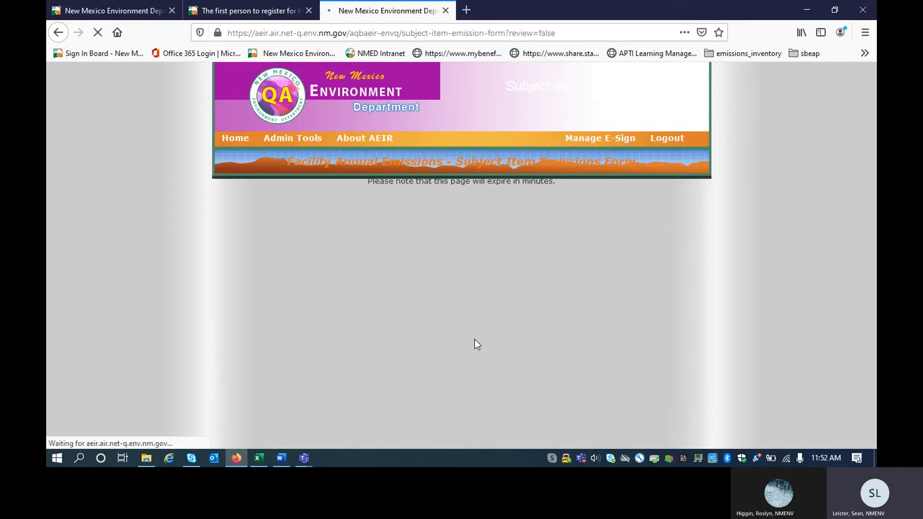
Remove VOC, Sulfur Dioxide, Nitrogen Dioxide, Lead and Carbon Monoxide from haul1 with the reason "Unit is not a source of this pollutant".
scroll(351, 291, down, 4)
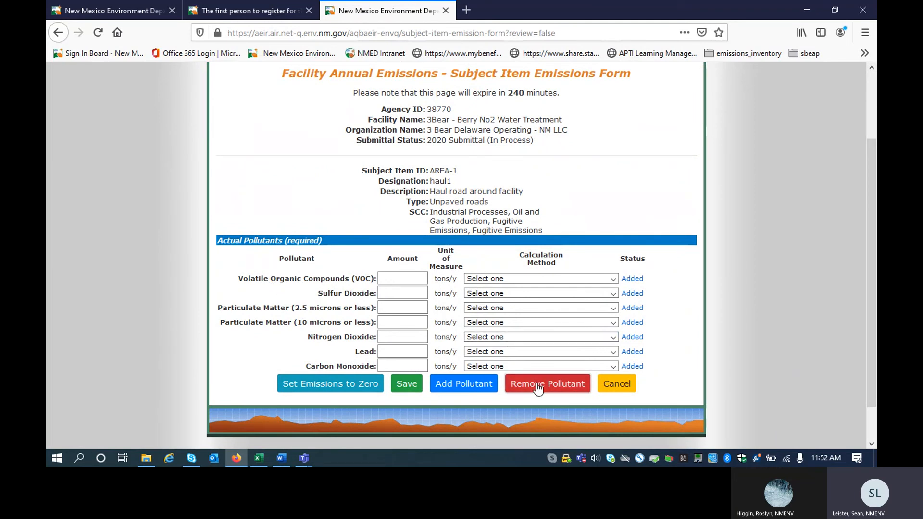
click(511, 383)
scroll(519, 291, down, 3)
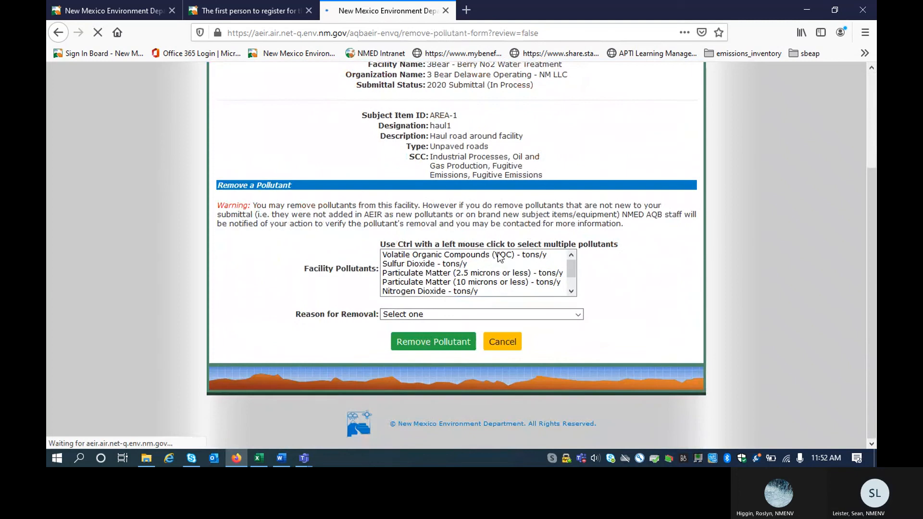
click(497, 255)
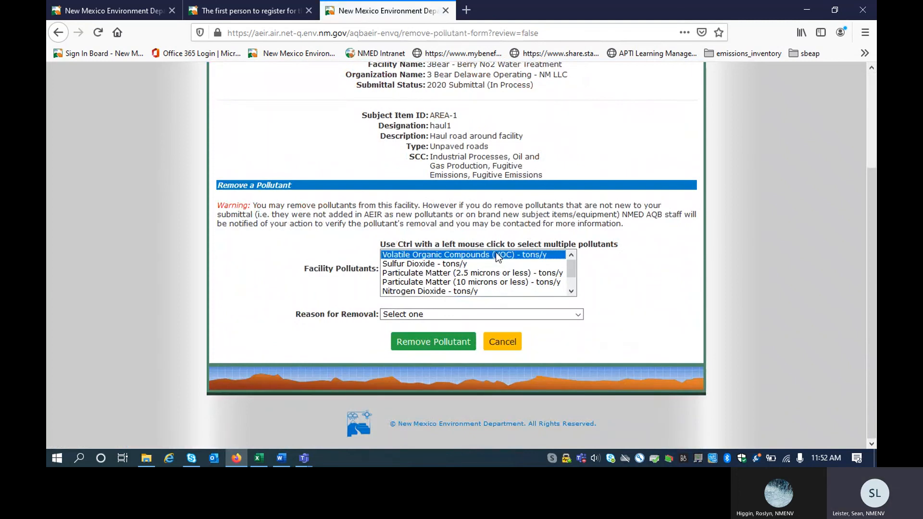
ctrl+click(485, 264)
ctrl+click(473, 291)
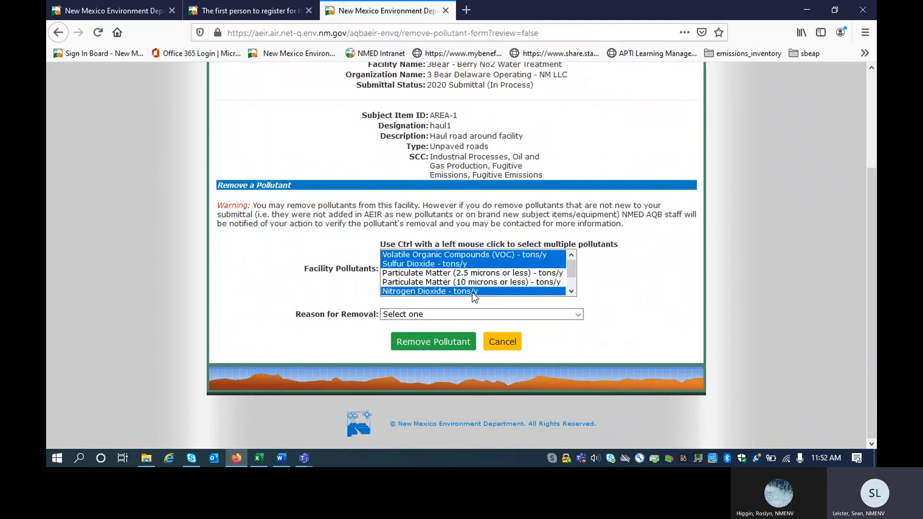
click(570, 292)
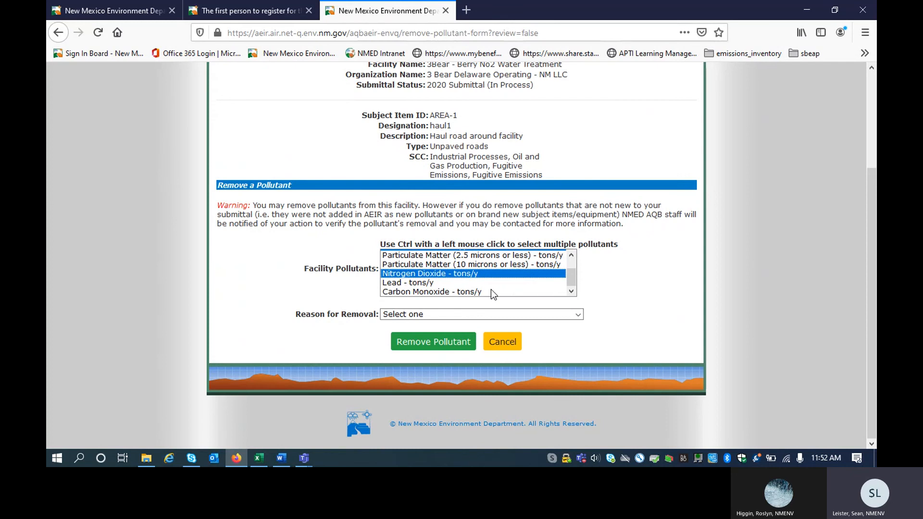
ctrl+click(453, 287)
ctrl+click(454, 290)
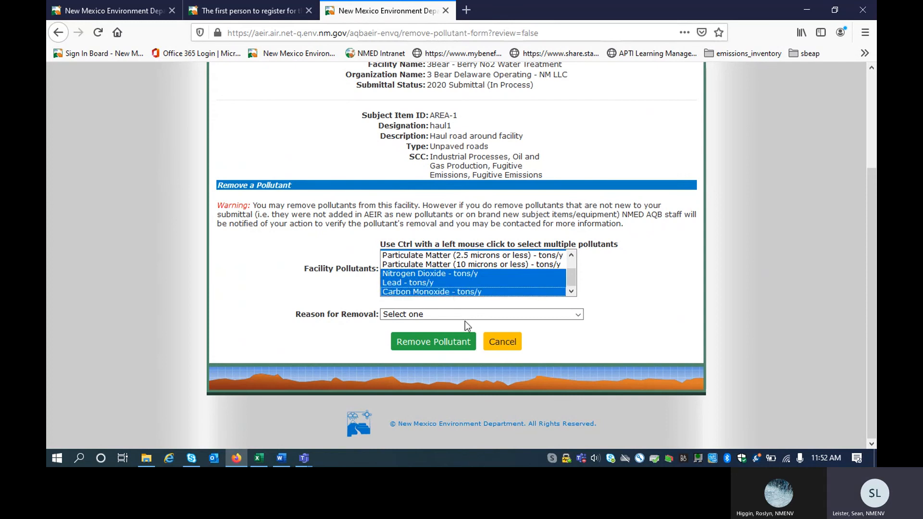
click(477, 312)
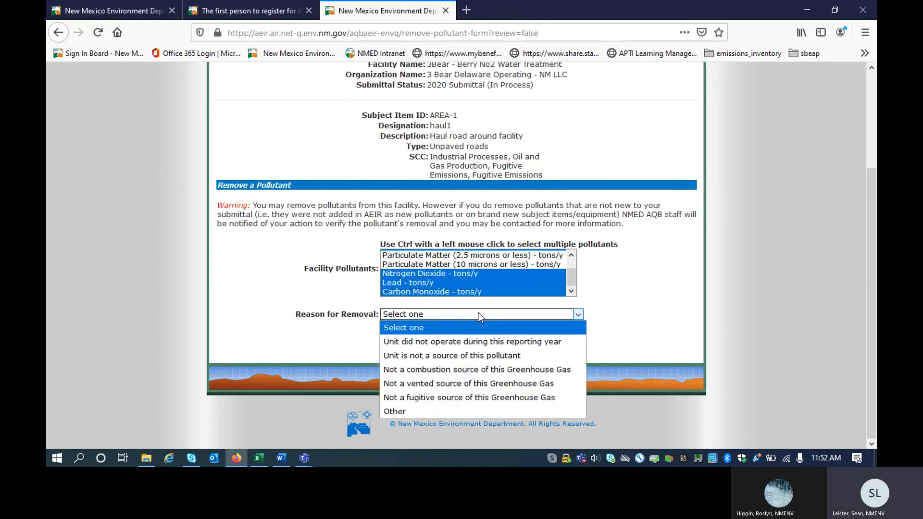
click(494, 358)
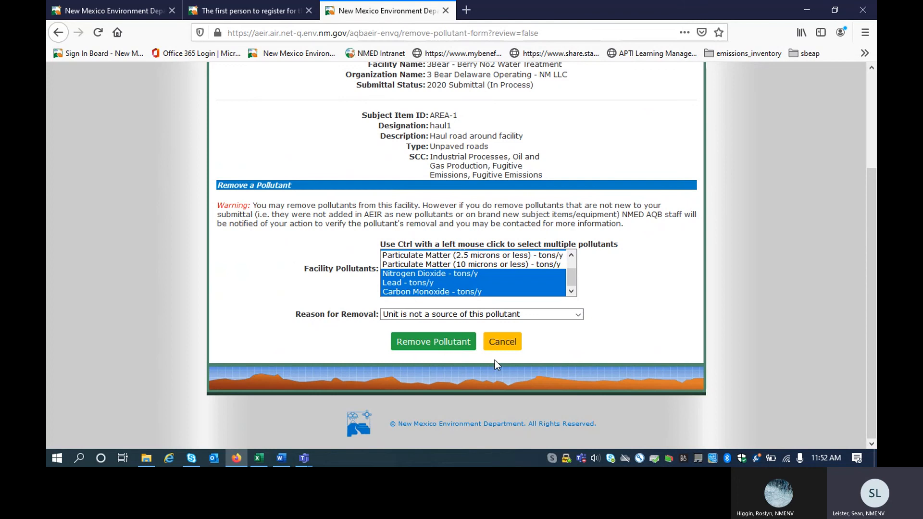
click(443, 345)
click(456, 232)
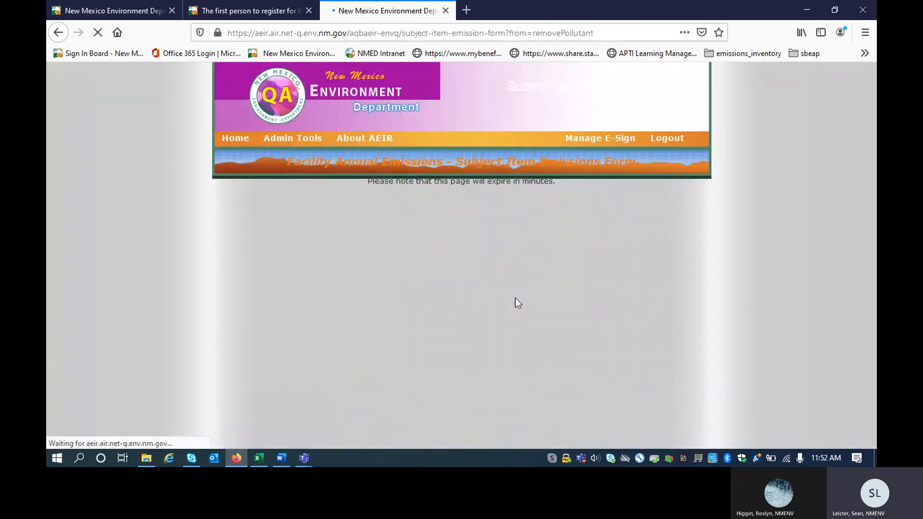
Enter 100 tons/y as haul1's amount for both Particulate Matter (2.5 microns or less) and Particulate Matter (10 microns or less).
scroll(406, 235, down, 3)
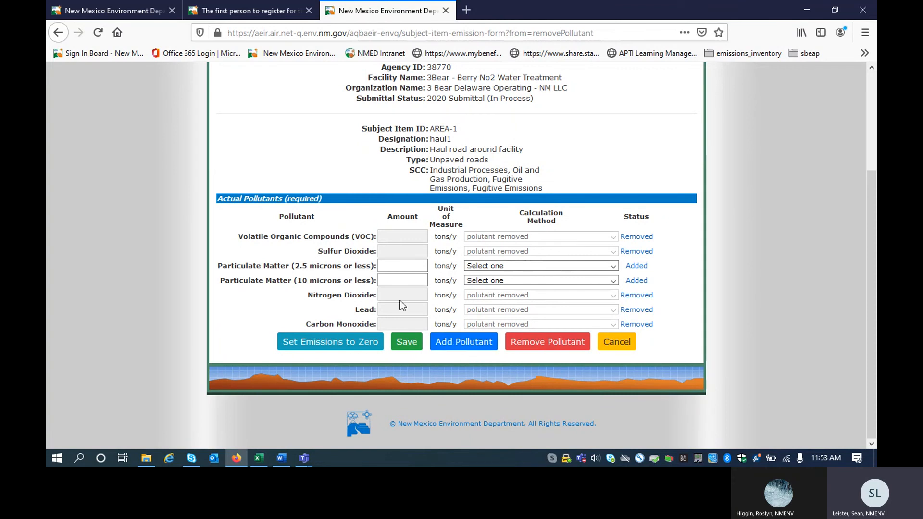
click(407, 265)
text(100)
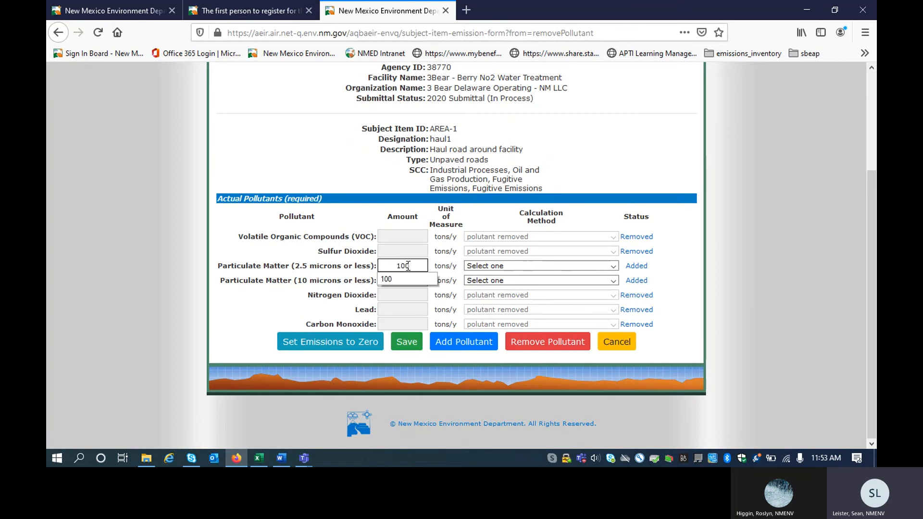
click(414, 280)
text(100)
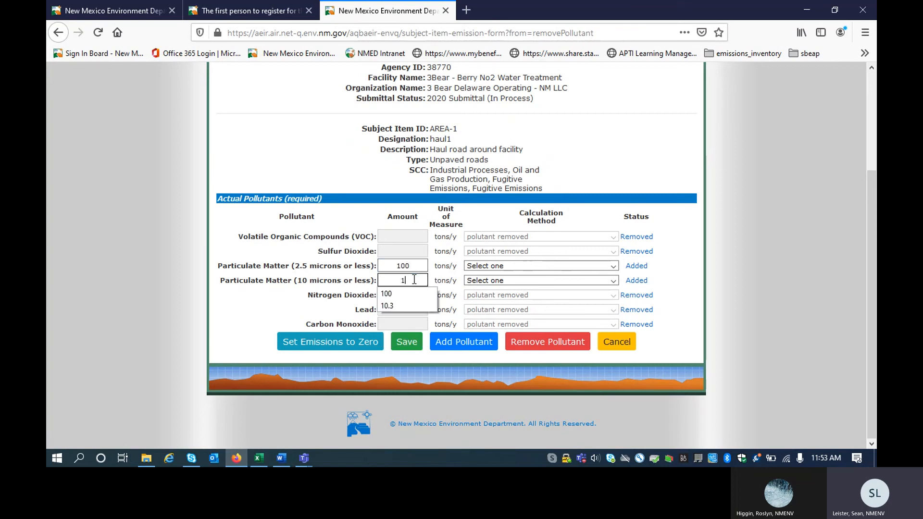
click(437, 285)
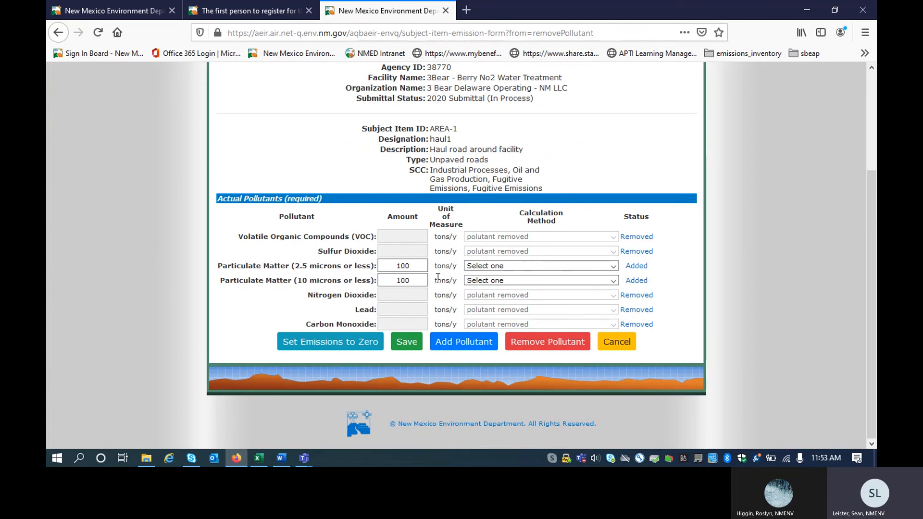
Set the calculation method of both particulate matter pollutants to "EPA emission factors (e.g., AP-42)" and save haul1's emissions.
click(500, 267)
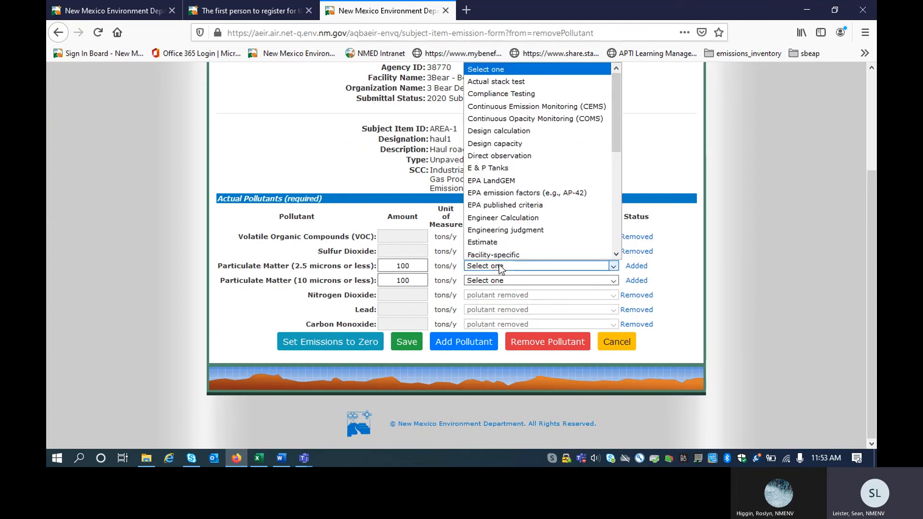
scroll(524, 192, down, 6)
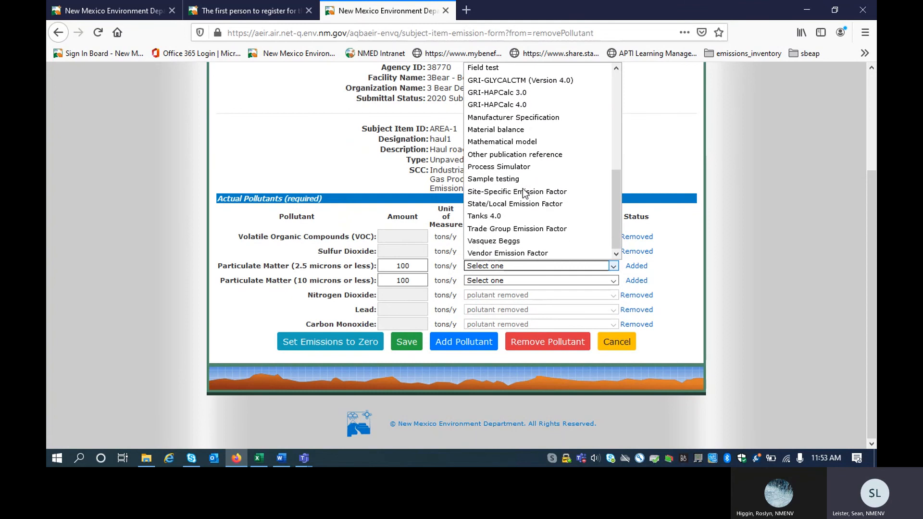
scroll(523, 193, up, 6)
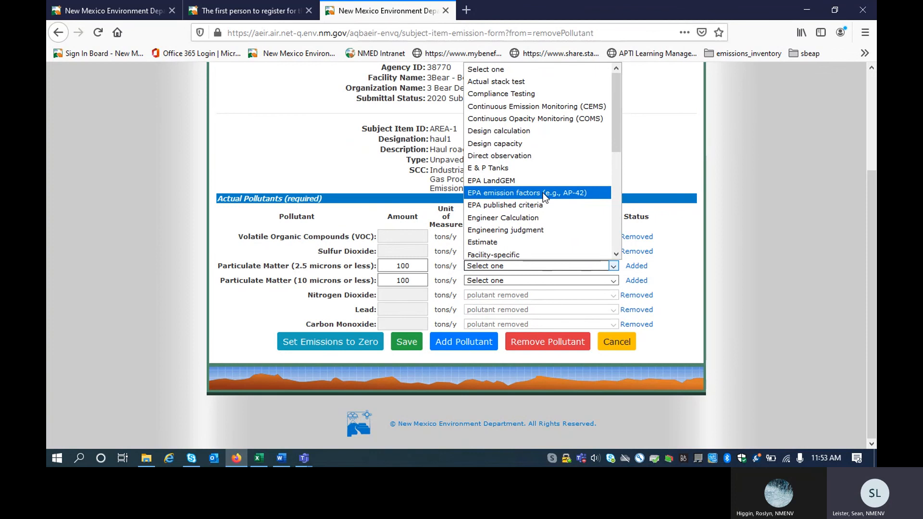
click(570, 194)
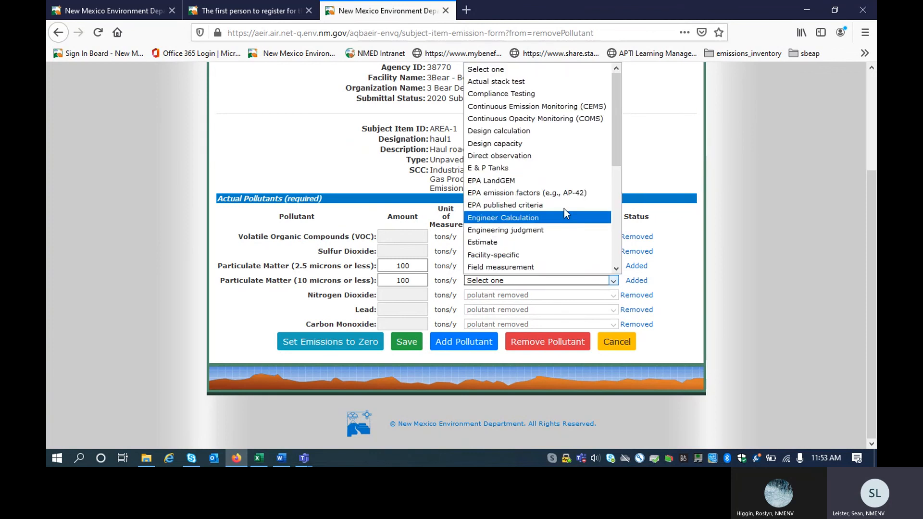
click(574, 192)
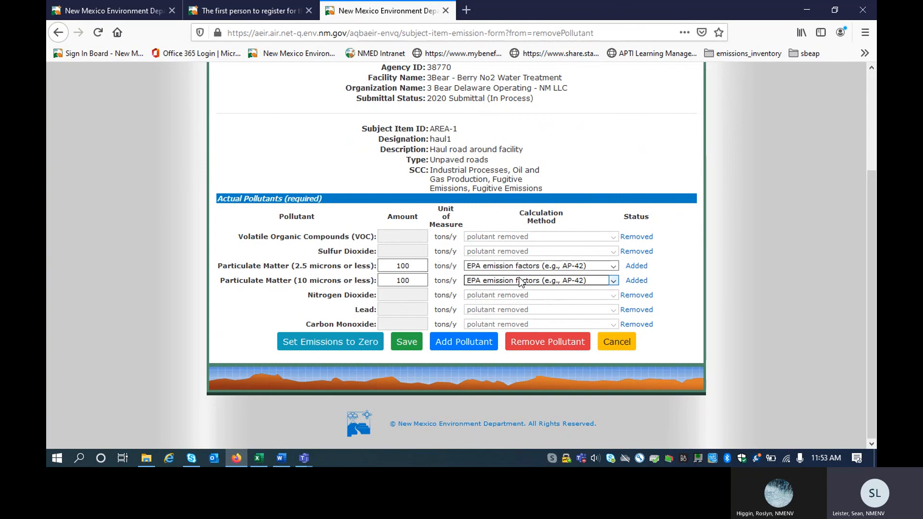
click(408, 343)
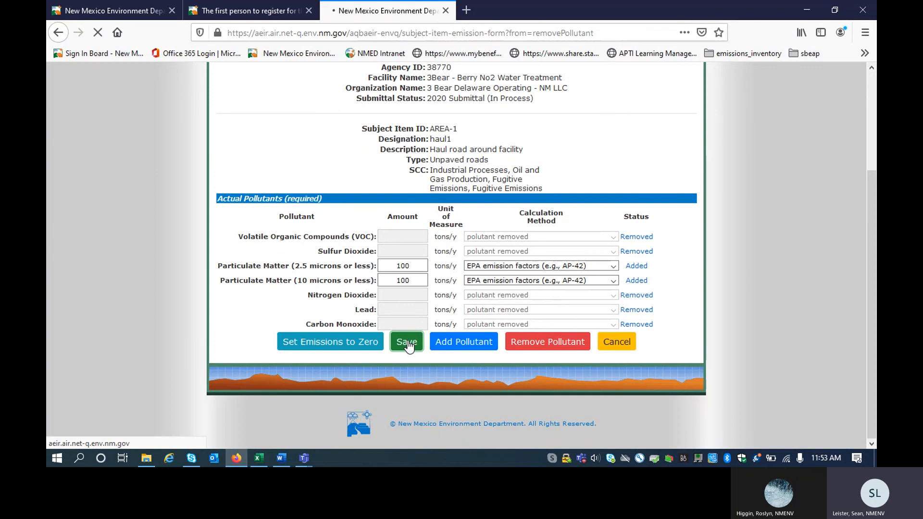